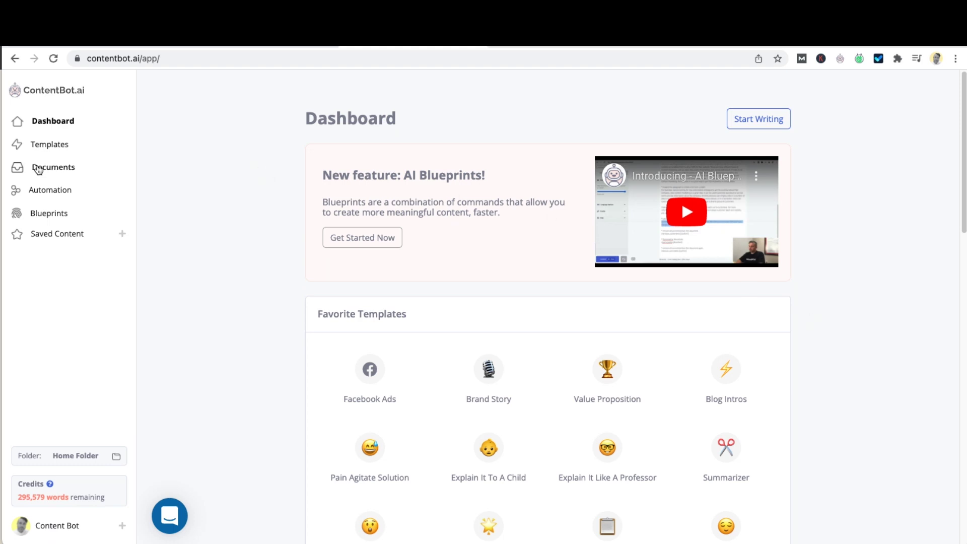
Open the Documents page showing featured blueprints and recent Home Folder documents
{"action": "left_click", "coordinate": [38, 170]}
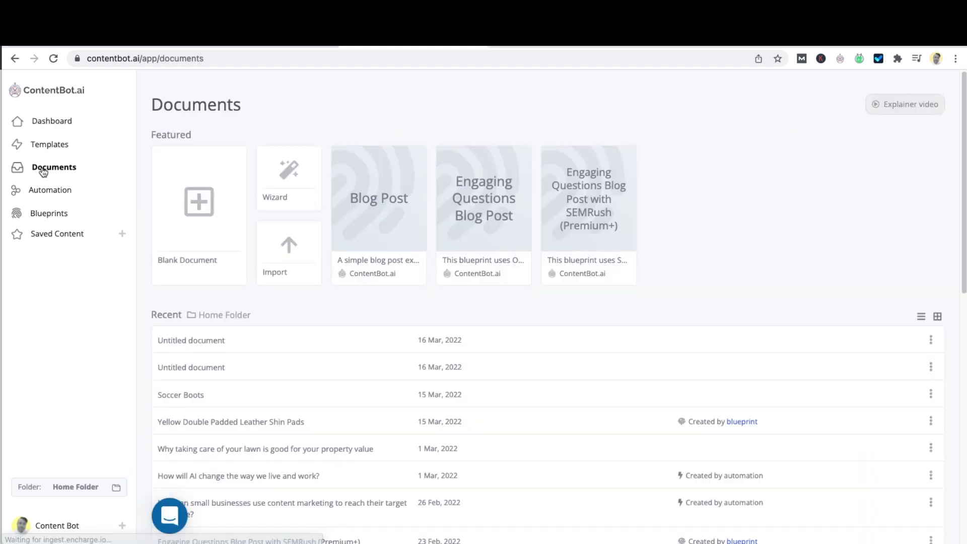
Create a blank document with output length at maximum ('Quite a bit') and the Hemingway model
{"action": "left_click", "coordinate": [204, 209]}
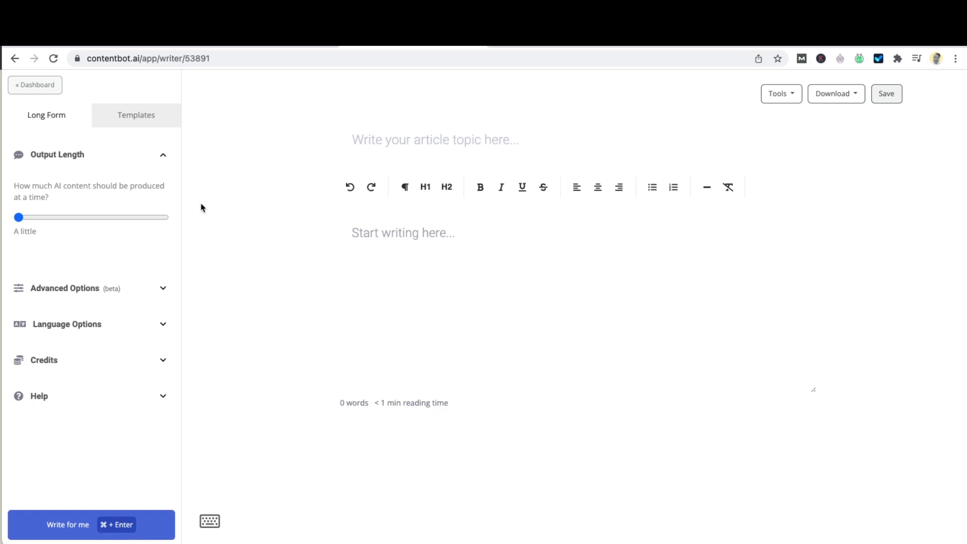
{"action": "left_click_drag", "start_coordinate": [19, 217], "coordinate": [165, 219]}
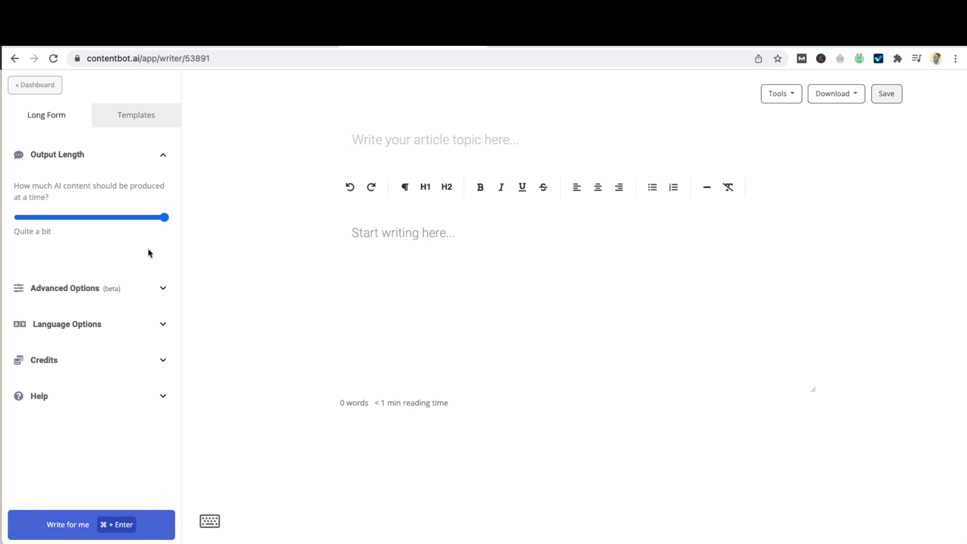
{"action": "left_click", "coordinate": [157, 289]}
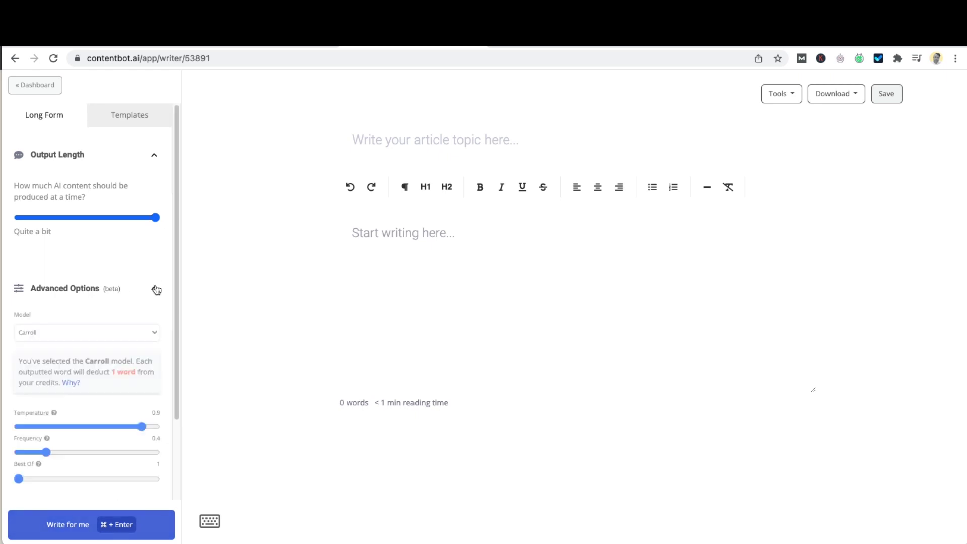
{"action": "left_click", "coordinate": [81, 334]}
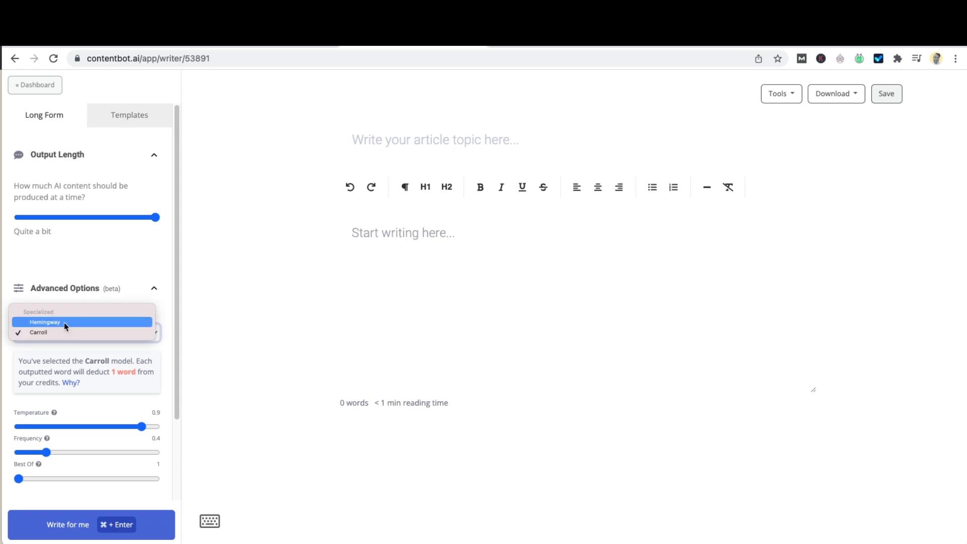
{"action": "left_click", "coordinate": [65, 323]}
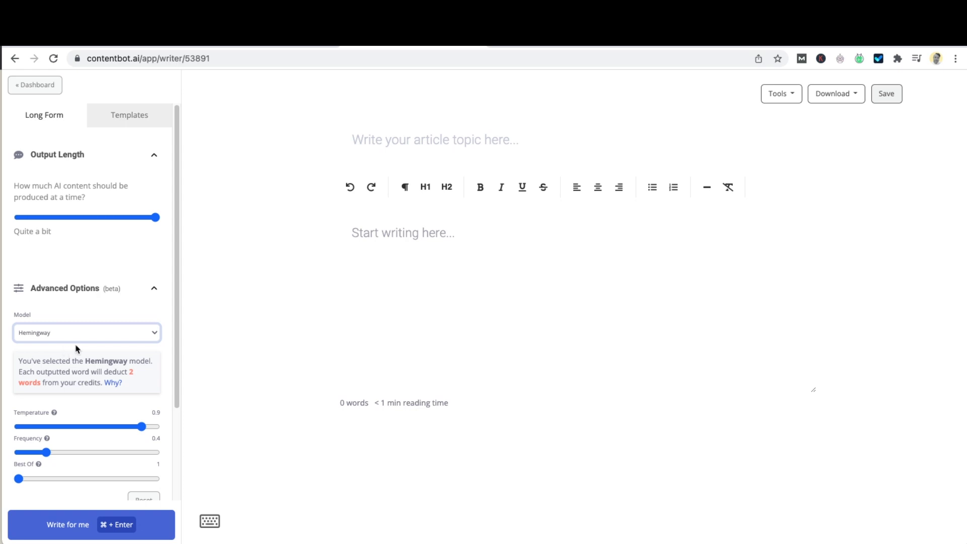
{"action": "left_click", "coordinate": [154, 292]}
{"action": "left_click", "coordinate": [129, 332]}
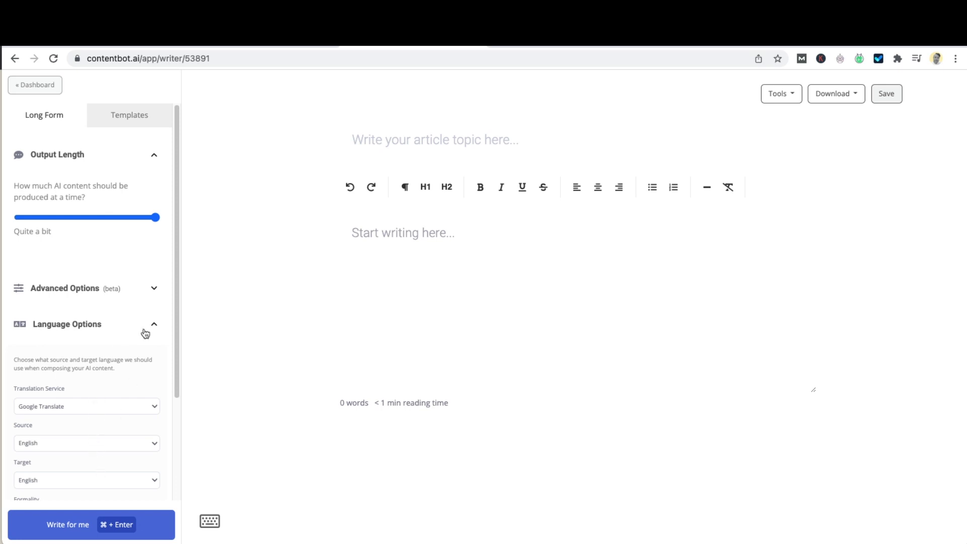
{"action": "left_click", "coordinate": [152, 326]}
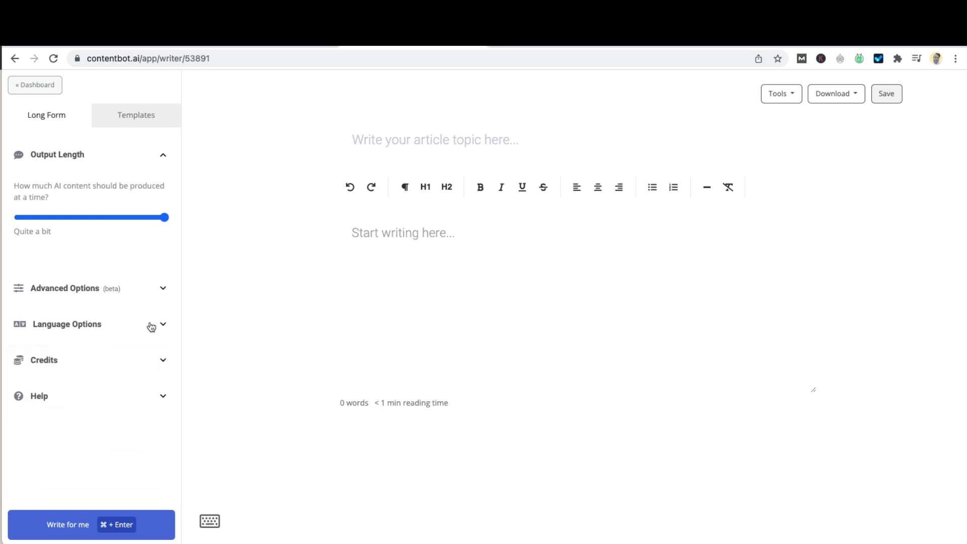
Enter the topic 'Why content marketing is important for small businesses' and have the AI write the body
{"action": "left_click", "coordinate": [406, 142]}
{"action": "type", "text": "Why c"}
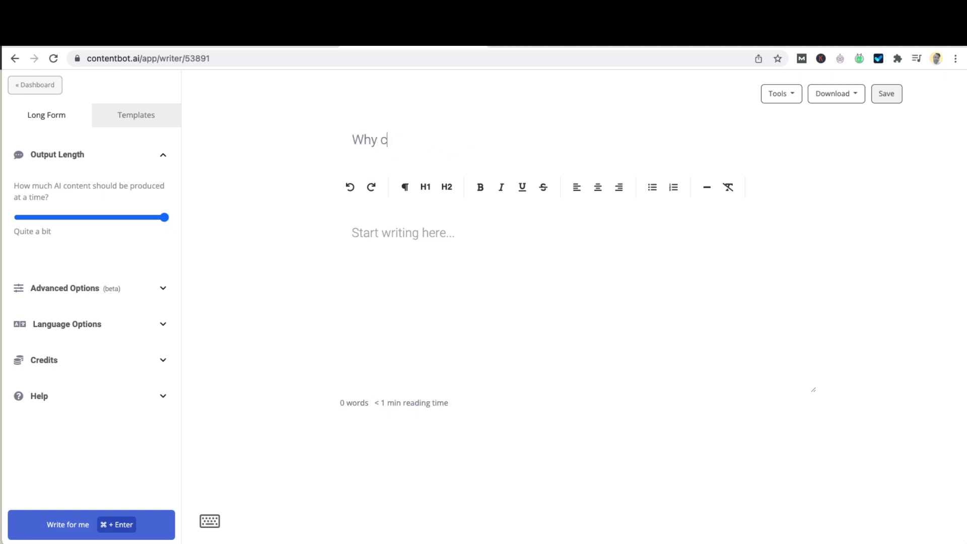
{"action": "type", "text": "ontent marketing is import"}
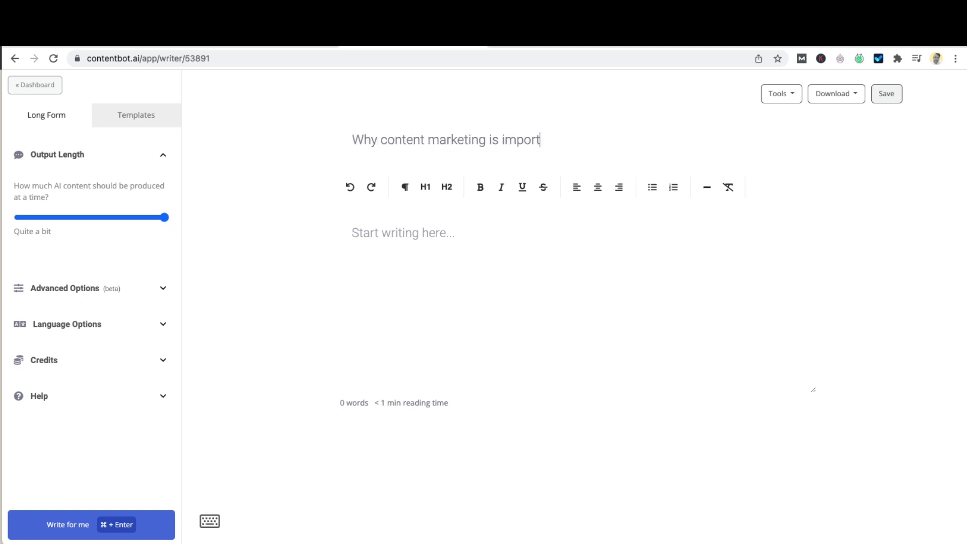
{"action": "type", "text": "ant for small businesses"}
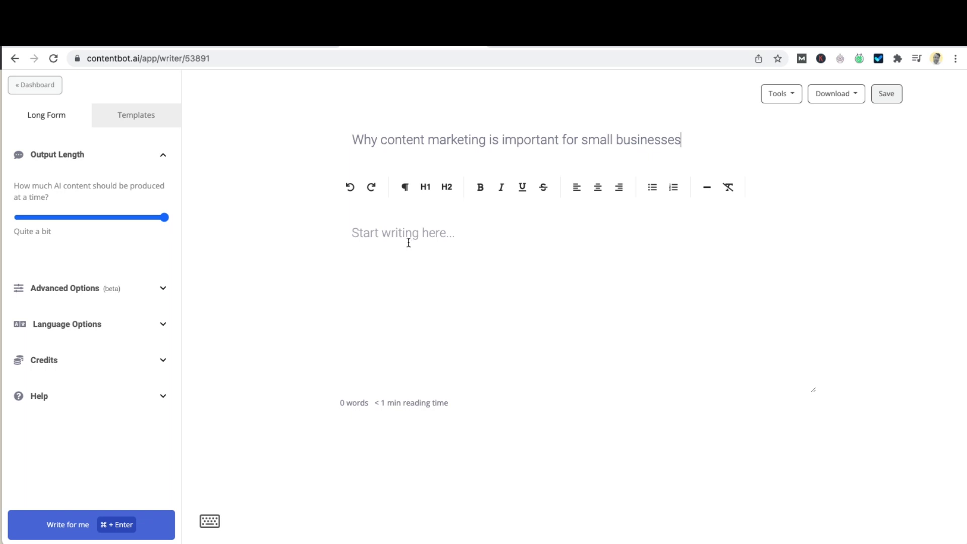
{"action": "left_click", "coordinate": [374, 236]}
{"action": "left_click", "coordinate": [75, 533]}
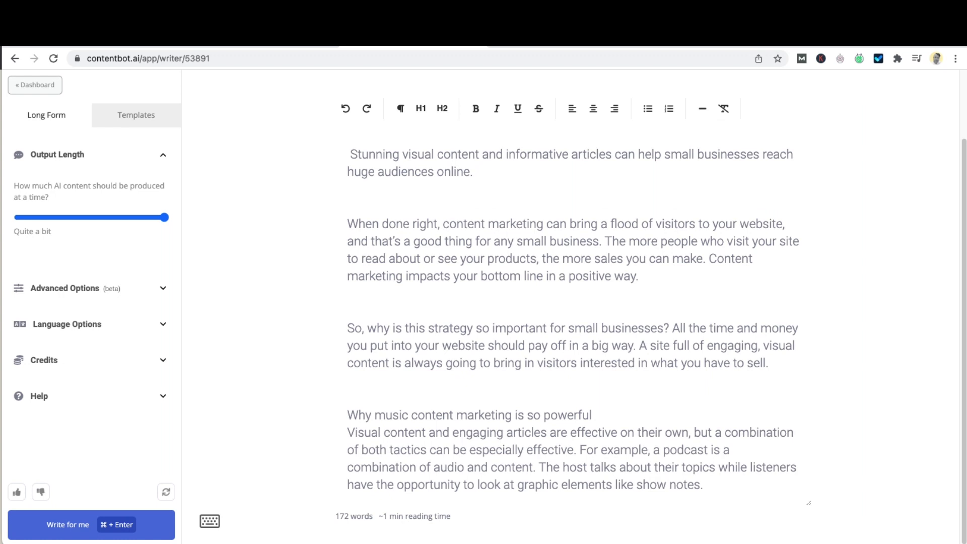
Review the generated intro paragraphs and music-marketing heading, ending with the caret before 'Stunning'
{"action": "left_click_drag", "start_coordinate": [348, 154], "coordinate": [770, 375]}
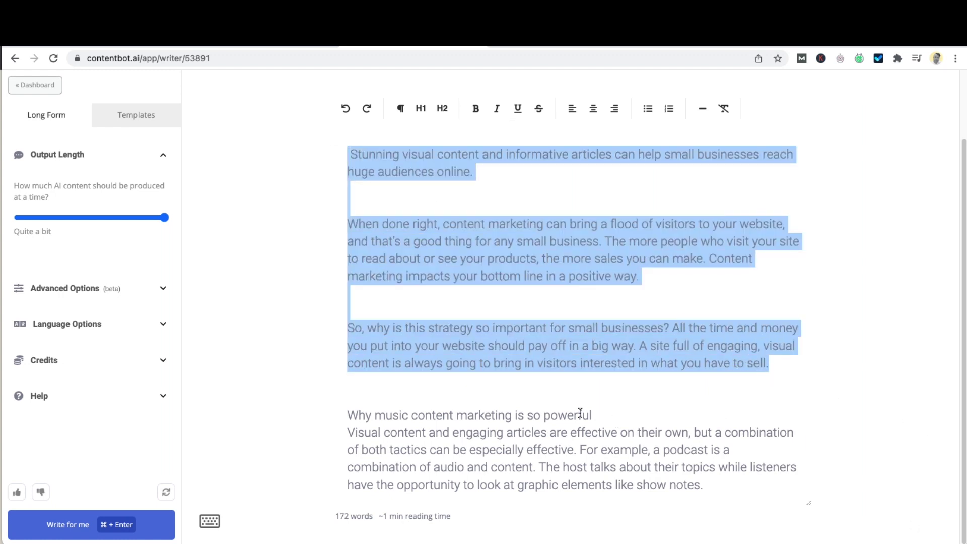
{"action": "left_click_drag", "start_coordinate": [348, 414], "coordinate": [603, 416]}
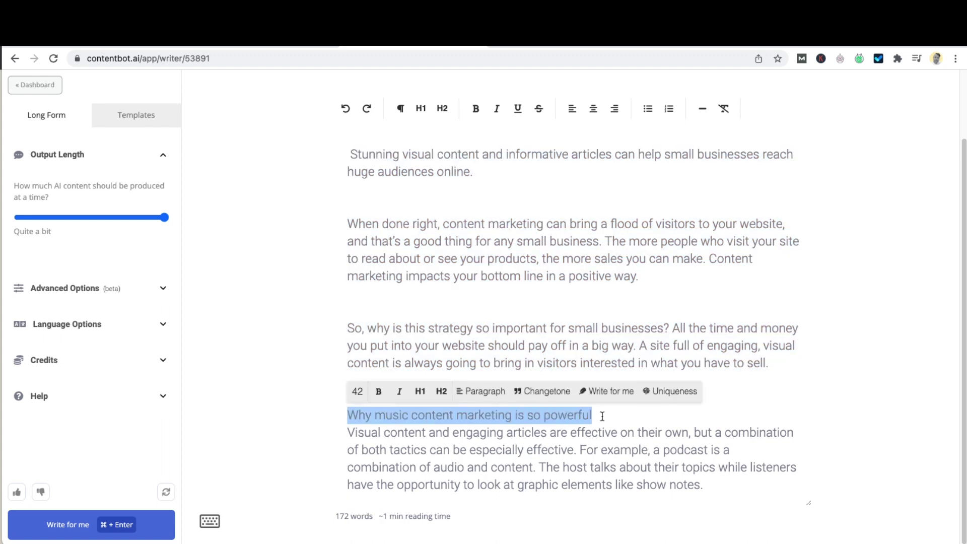
{"action": "left_click", "coordinate": [386, 451]}
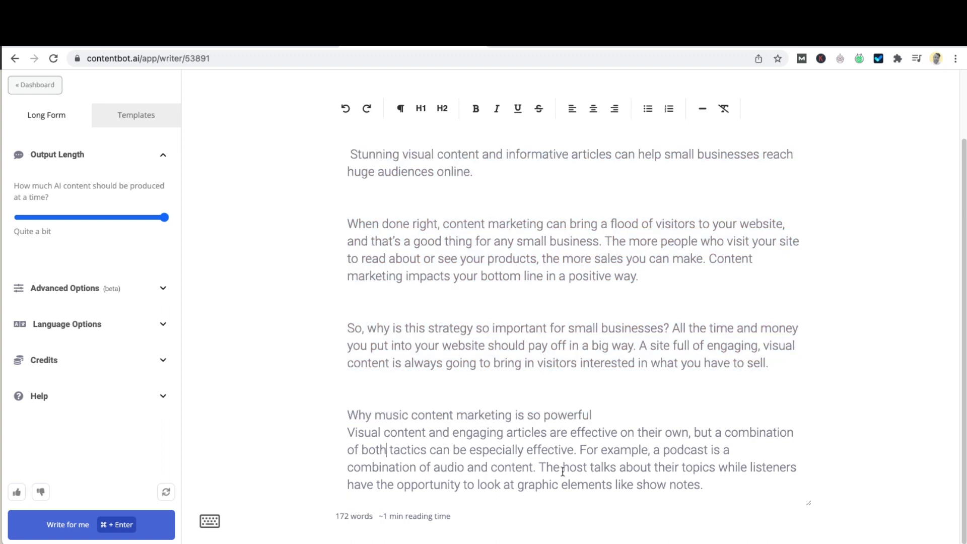
{"action": "left_click", "coordinate": [725, 487]}
{"action": "left_click", "coordinate": [350, 154]}
Delete the 'Stunning…online.' paragraph and the music heading section, and bold the bottom-line sentence
{"action": "key", "text": "BackSpace"}
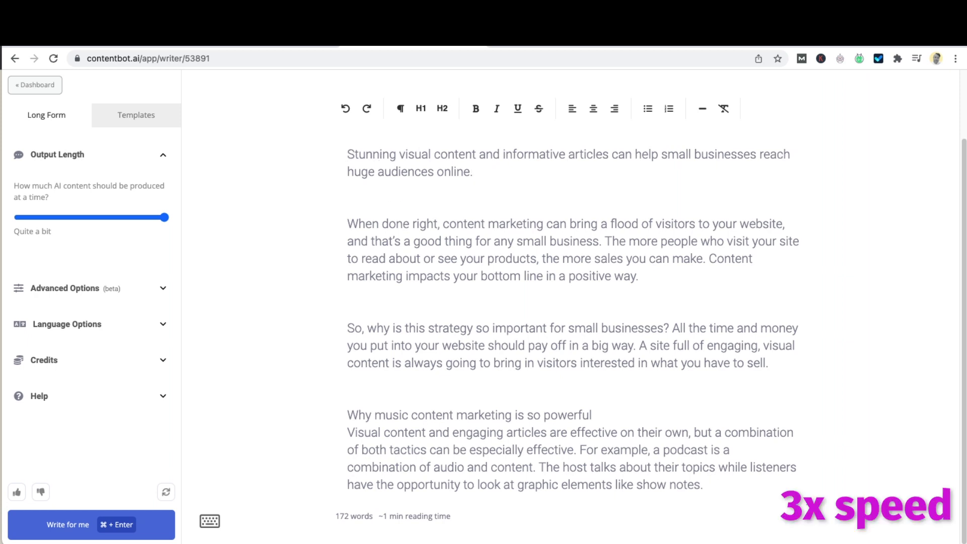
{"action": "key", "text": "shift+Down"}
{"action": "key", "text": "shift+Down"}
{"action": "key", "text": "BackSpace"}
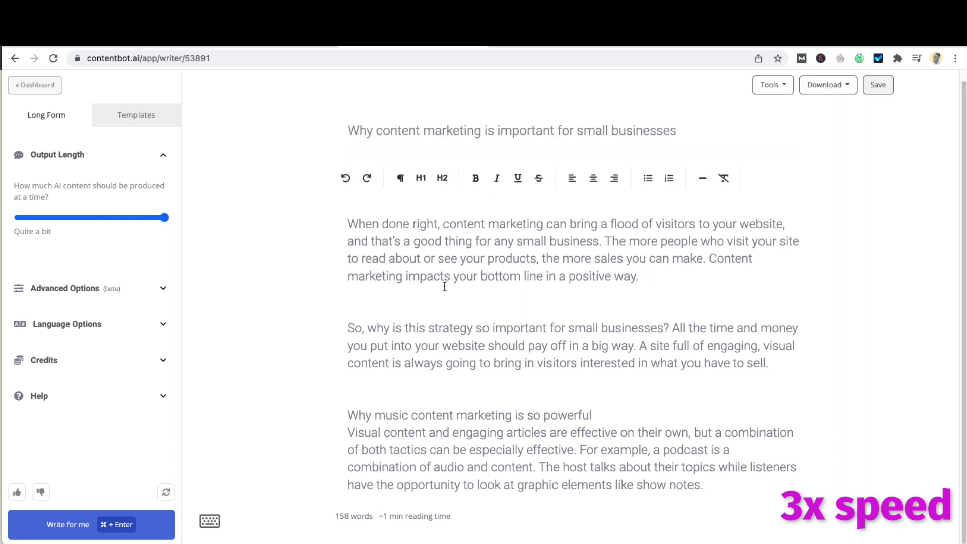
{"action": "left_click_drag", "start_coordinate": [639, 277], "coordinate": [710, 259]}
{"action": "key", "text": "super+b"}
{"action": "key", "text": "Down"}
{"action": "key", "text": "Delete"}
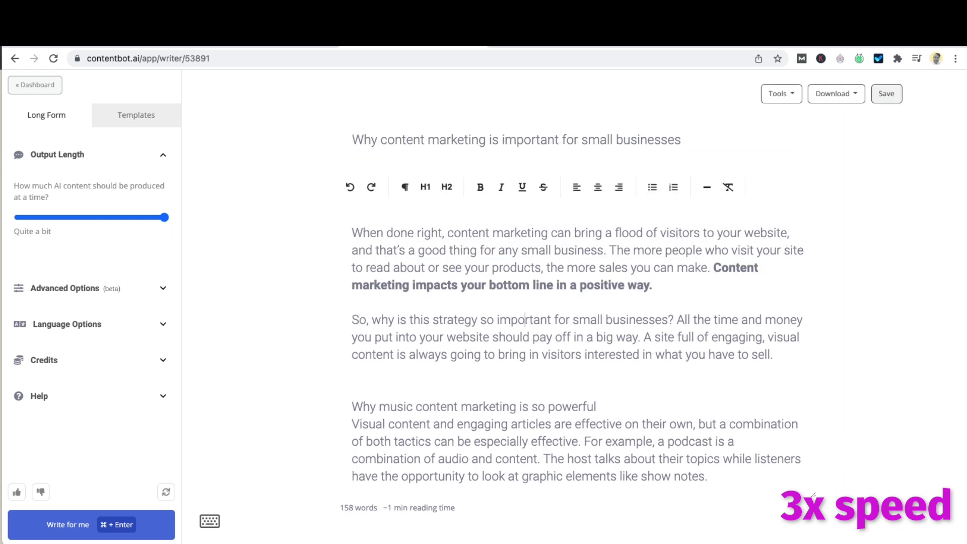
{"action": "left_click", "coordinate": [429, 391]}
{"action": "key", "text": "Delete"}
{"action": "key", "text": "super+shift+Right"}
{"action": "key", "text": "shift+Down"}
{"action": "key", "text": "shift+Down"}
{"action": "key", "text": "shift+Down"}
{"action": "key", "text": "shift+Down"}
{"action": "key", "text": "BackSpace"}
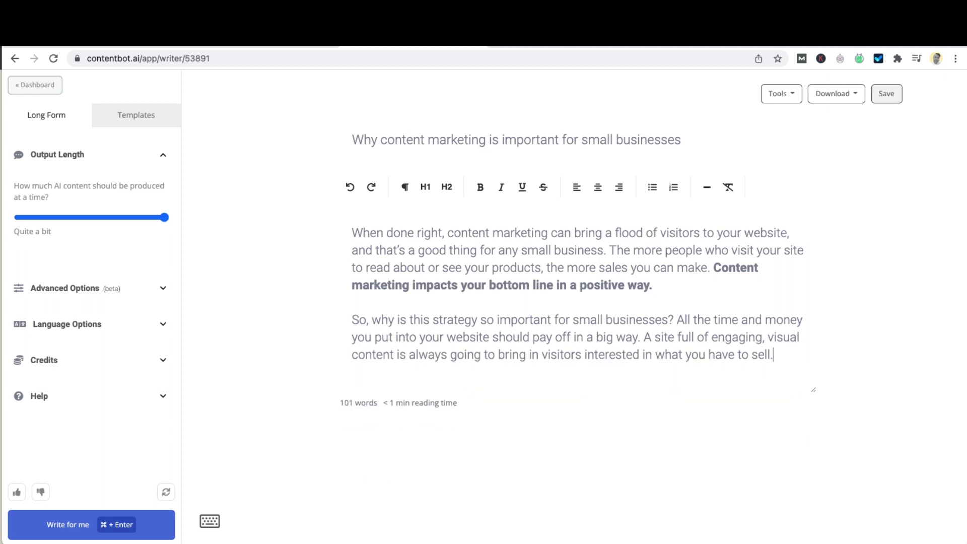
Have the AI continue, make the business-impact heading H2, and bold 'Bring in new customers.' and 'Build trust among shoppers.'
{"action": "key", "text": "super+a"}
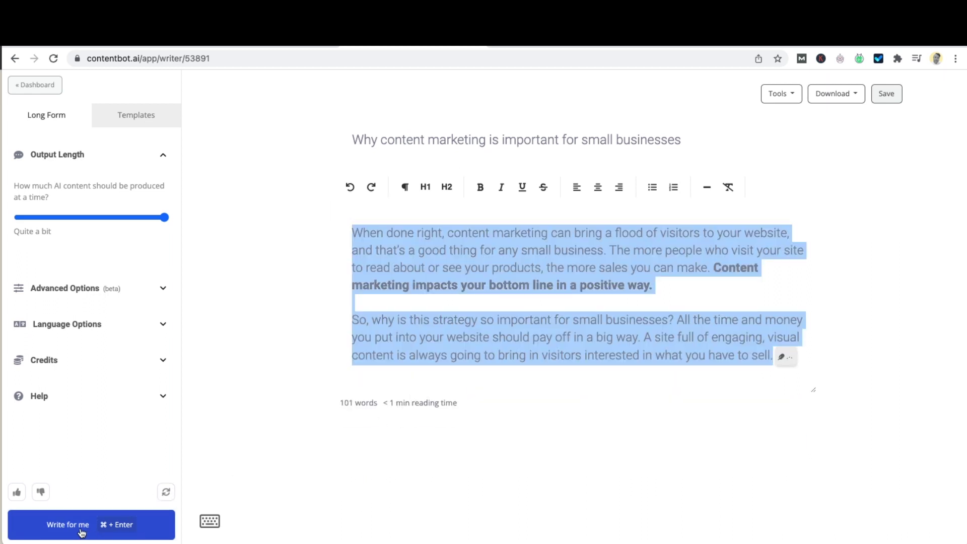
{"action": "left_click", "coordinate": [82, 534]}
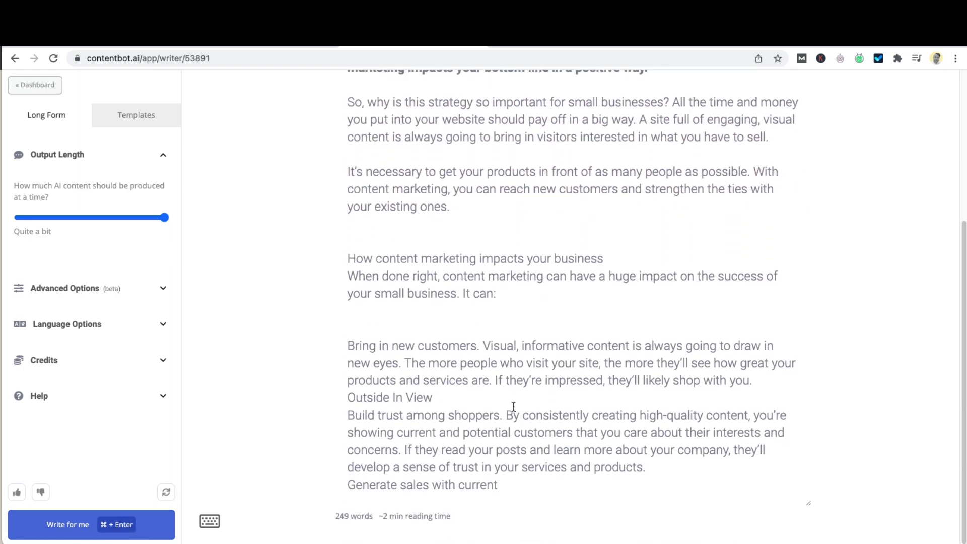
{"action": "left_click_drag", "start_coordinate": [349, 258], "coordinate": [604, 258]}
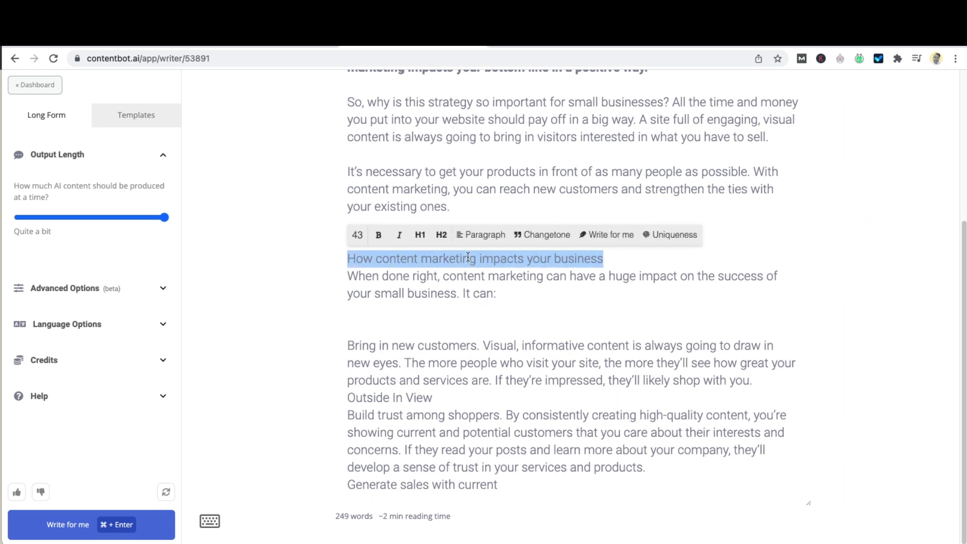
{"action": "left_click", "coordinate": [442, 234]}
{"action": "left_click", "coordinate": [565, 305]}
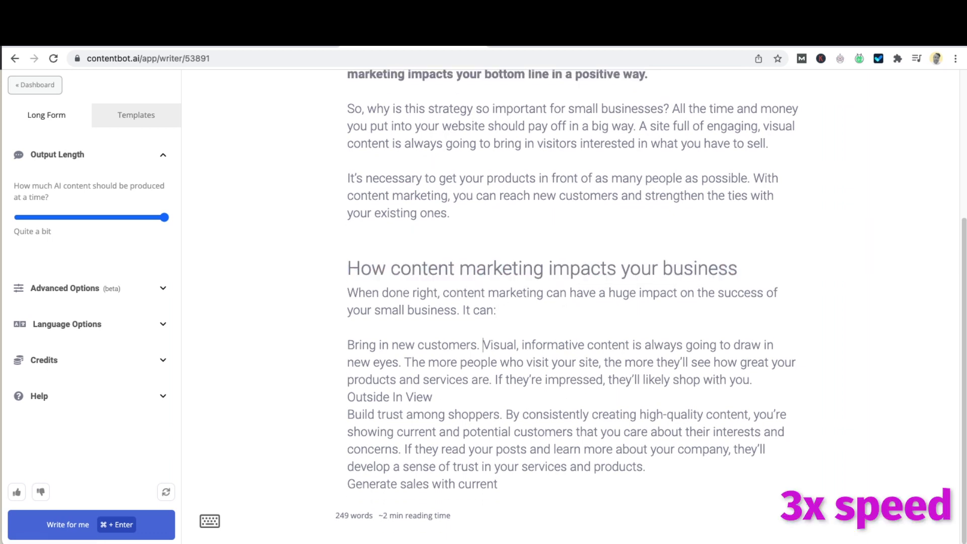
{"action": "key", "text": "Return"}
{"action": "key", "text": "shift+Up"}
{"action": "key", "text": "super+b"}
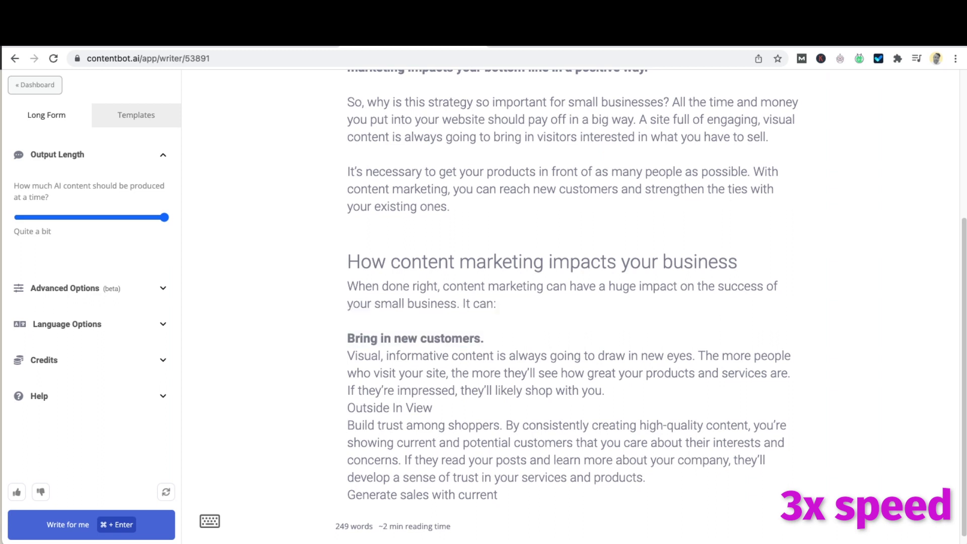
{"action": "key", "text": "Return"}
{"action": "key", "text": "shift+Up"}
{"action": "key", "text": "super+b"}
Delete the unfinished 'Generate sales with current' and stray 'Outside In View' lines; append 'and even perhaps tell their friends.'
{"action": "key", "text": "super+Down"}
{"action": "key", "text": "shift+super+Left"}
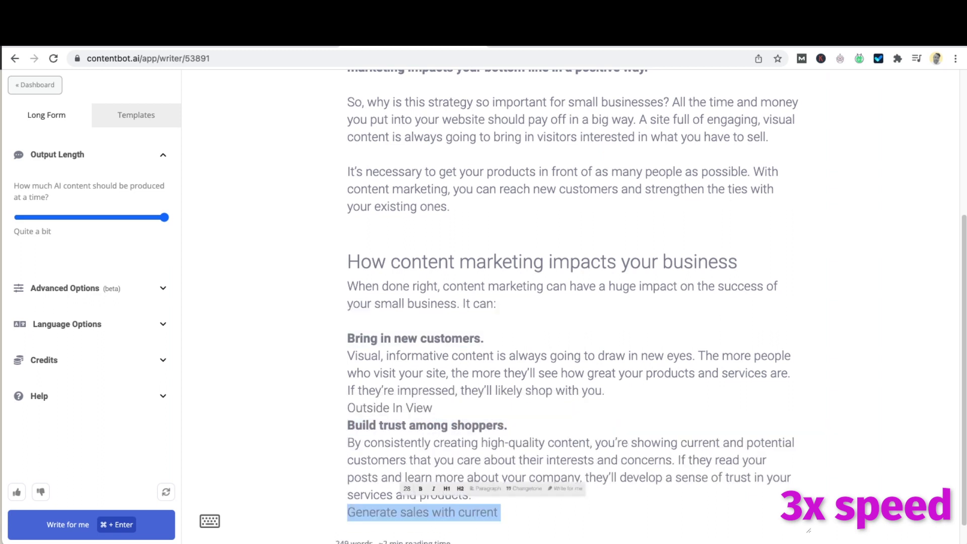
{"action": "key", "text": "BackSpace"}
{"action": "key", "text": "BackSpace"}
{"action": "left_click", "coordinate": [445, 399]}
{"action": "key", "text": "shift+super+Left"}
{"action": "key", "text": "BackSpace"}
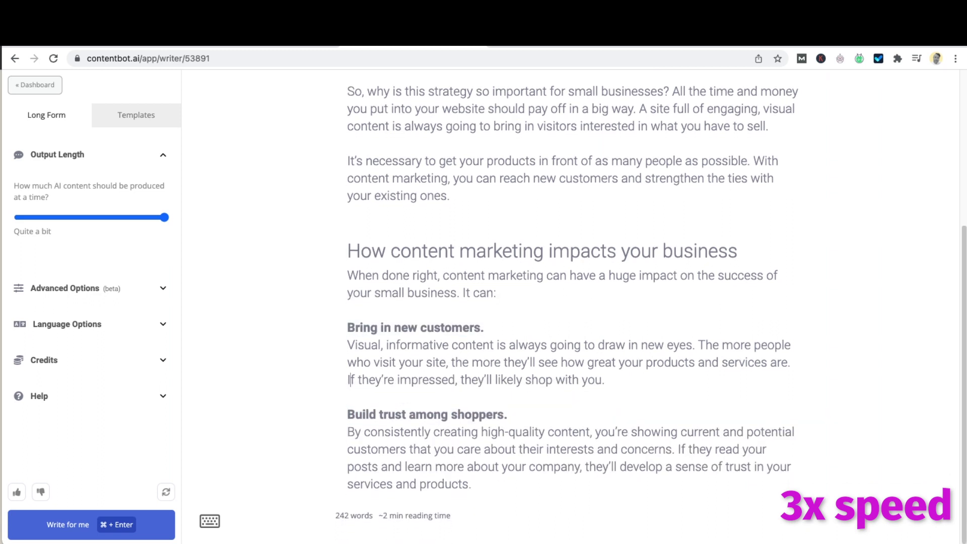
{"action": "left_click", "coordinate": [632, 380]}
{"action": "key", "text": "BackSpace"}
{"action": "type", "text": "and even perhaps tell their friends."}
{"action": "left_click", "coordinate": [567, 449]}
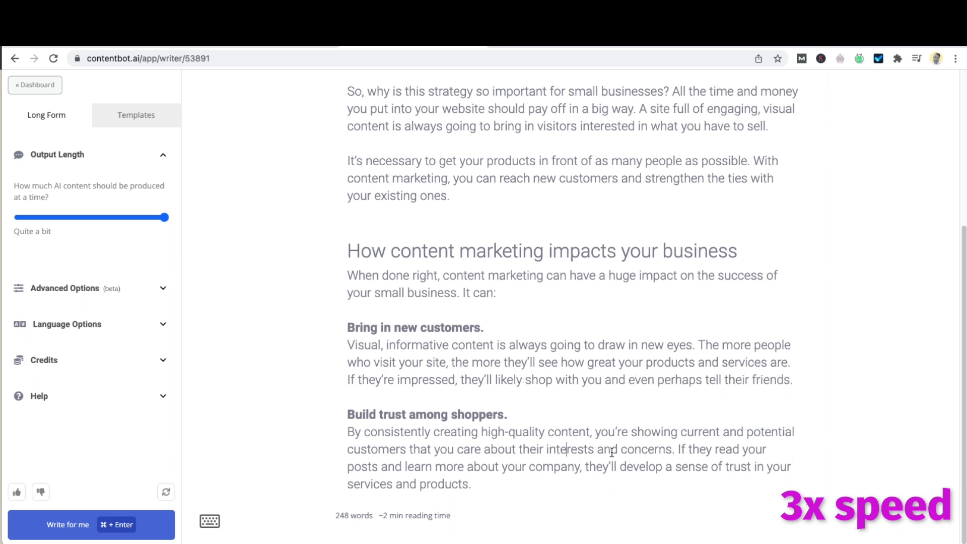
{"action": "left_click", "coordinate": [481, 481]}
{"action": "key", "text": "super+a"}
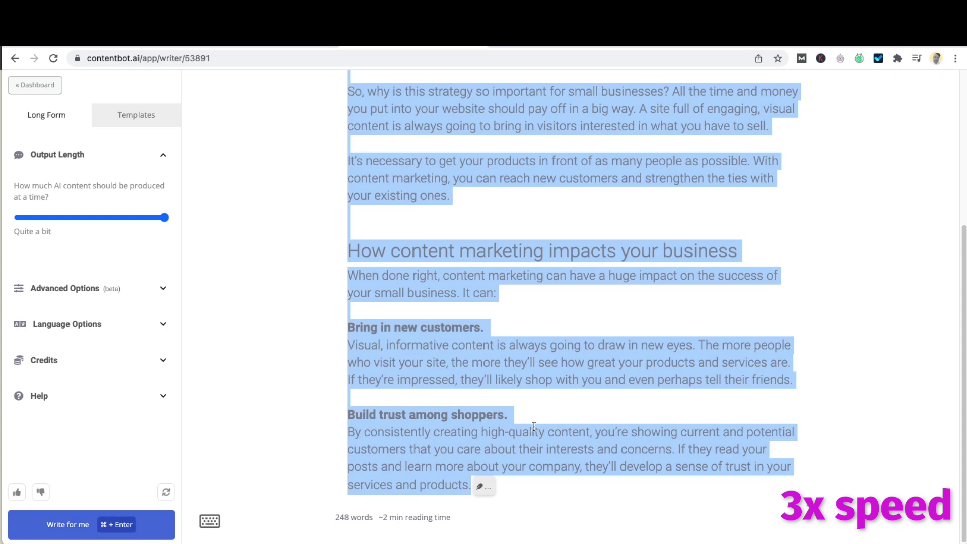
Make 'How to start a content marketing plan' a subheading and bold 'Keep existing customers engaged.'
{"action": "left_click", "coordinate": [534, 426]}
{"action": "scroll", "coordinate": [534, 403], "scroll_direction": "down", "scroll_amount": 5}
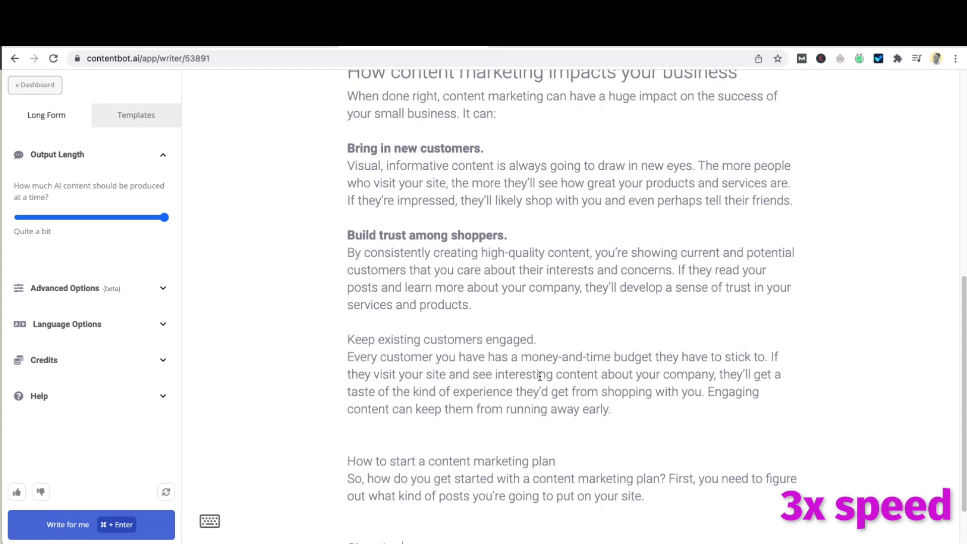
{"action": "left_click_drag", "start_coordinate": [342, 361], "coordinate": [596, 359]}
{"action": "left_click", "coordinate": [441, 339]}
{"action": "left_click_drag", "start_coordinate": [348, 241], "coordinate": [542, 241]}
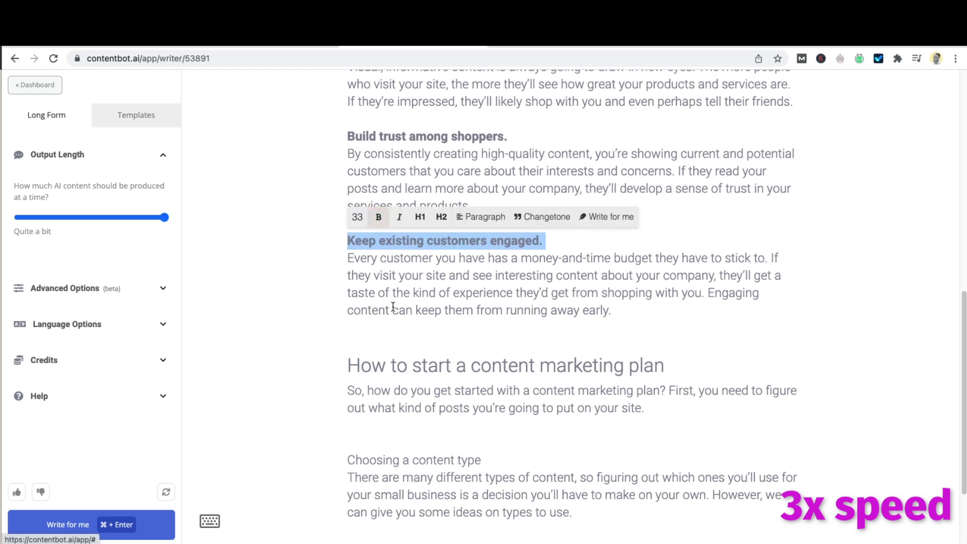
{"action": "left_click", "coordinate": [378, 216]}
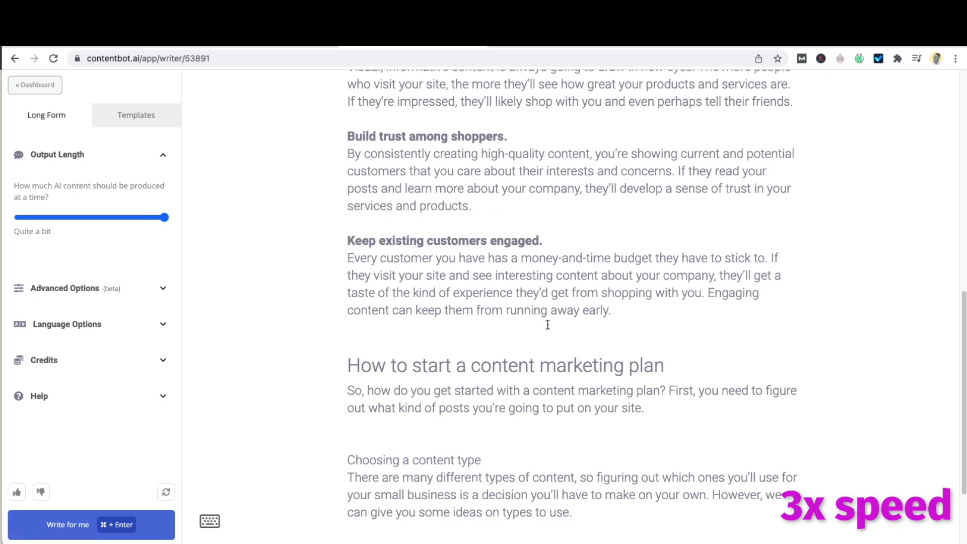
Add the line 'What is a content marketing plan?' above 'Choosing a content type'
{"action": "scroll", "coordinate": [521, 338], "scroll_direction": "down", "scroll_amount": 3}
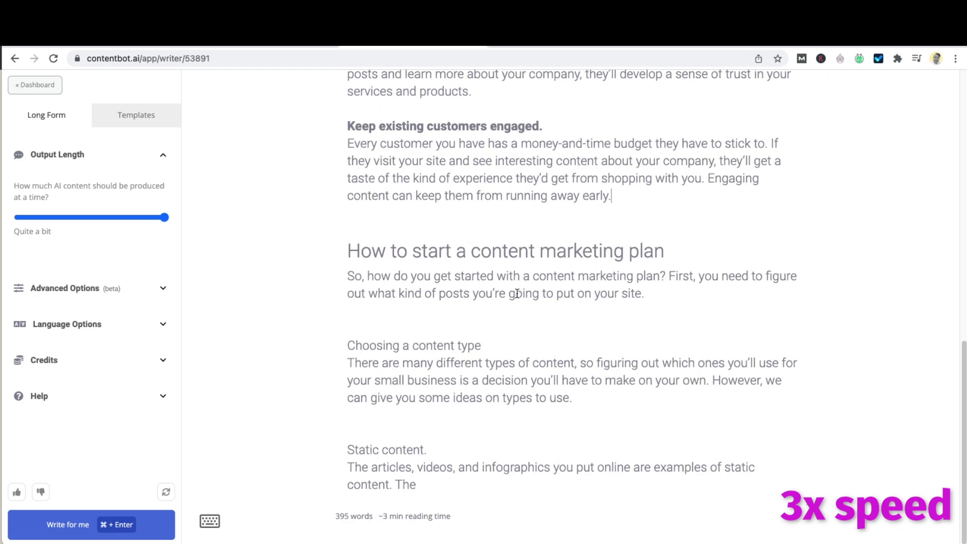
{"action": "left_click", "coordinate": [447, 328]}
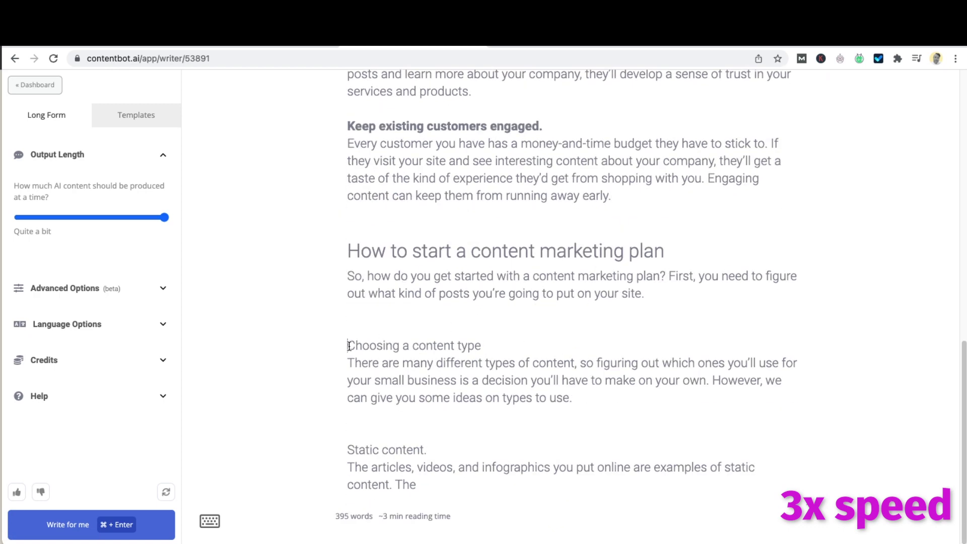
{"action": "left_click", "coordinate": [403, 337]}
{"action": "key", "text": "Return"}
{"action": "key", "text": "Up"}
{"action": "type", "text": "What is a content marketing plan"}
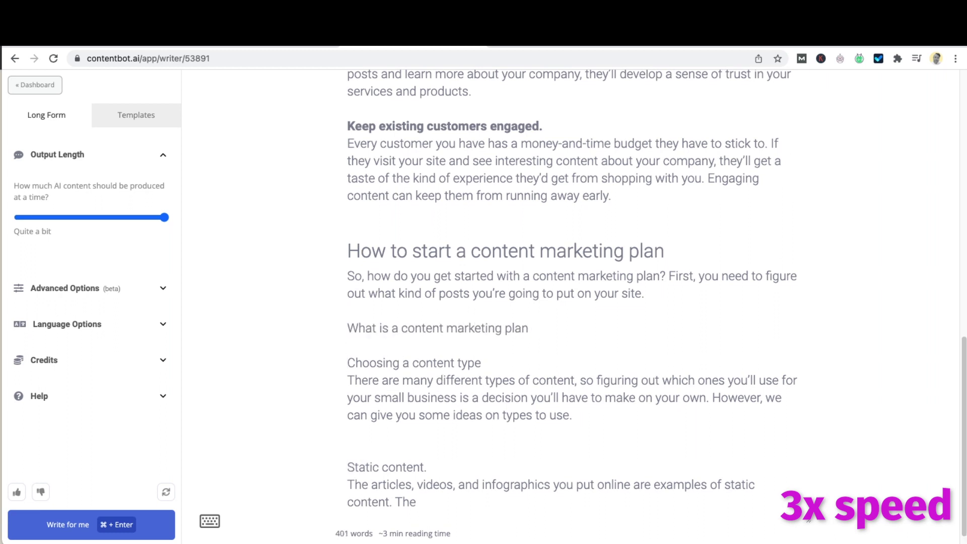
{"action": "type", "text": "?"}
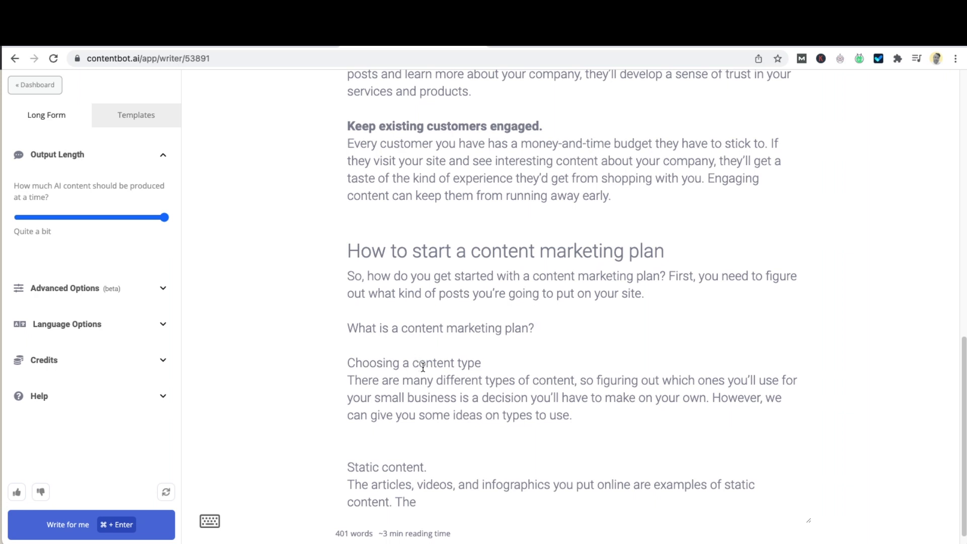
Generate 'Explain it like a Professor' explanations of 'What is a content marketing plan?'
{"action": "left_click", "coordinate": [127, 109]}
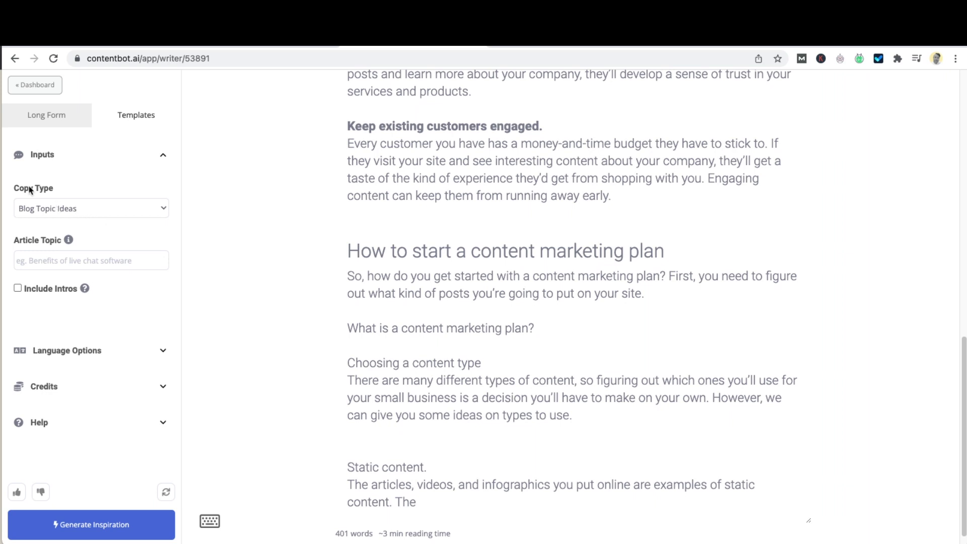
{"action": "left_click", "coordinate": [56, 208]}
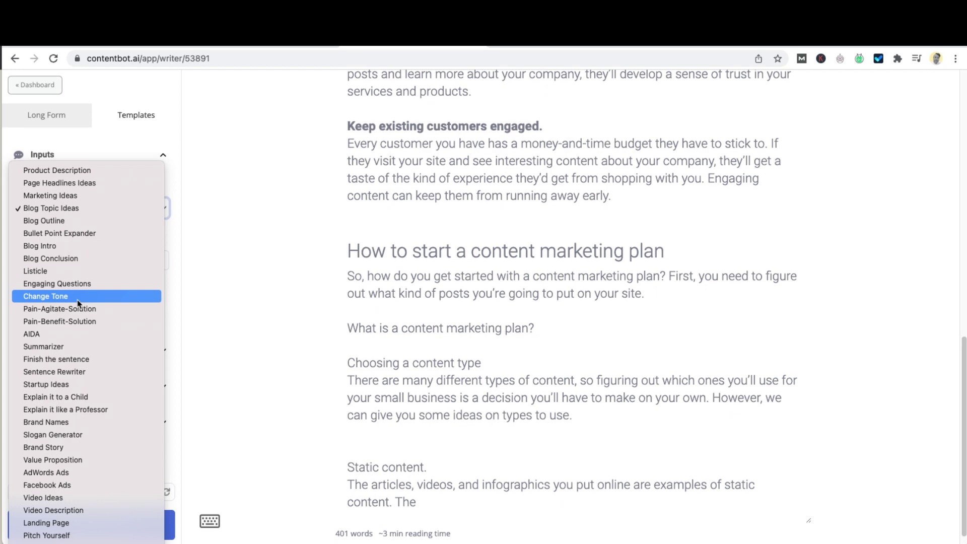
{"action": "left_click", "coordinate": [61, 410]}
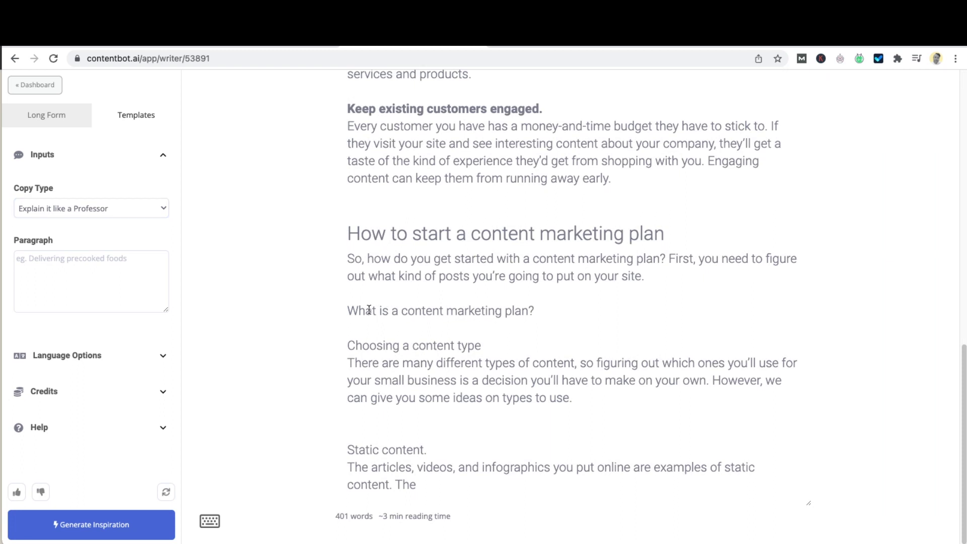
{"action": "triple_click", "coordinate": [356, 313]}
{"action": "key", "text": "super+c"}
{"action": "left_click", "coordinate": [68, 263]}
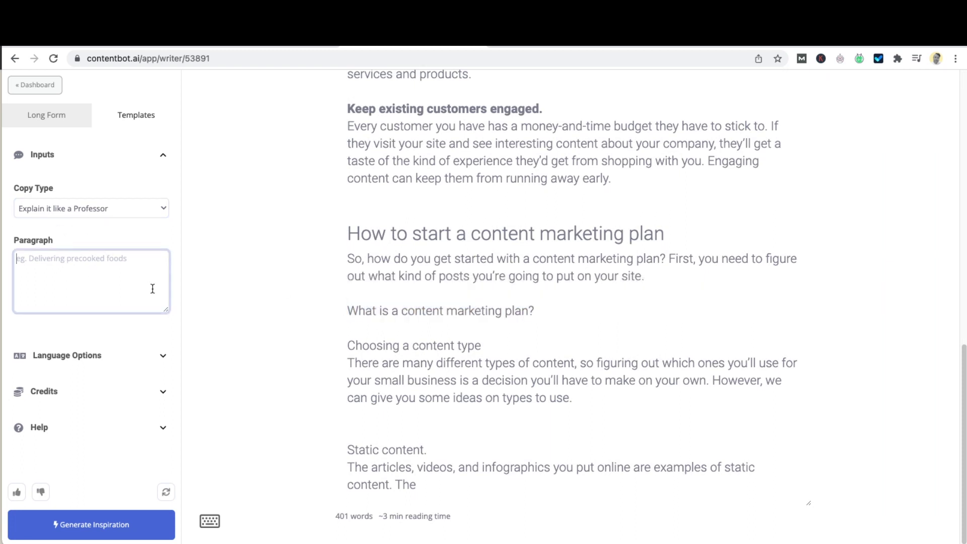
{"action": "key", "text": "super+v"}
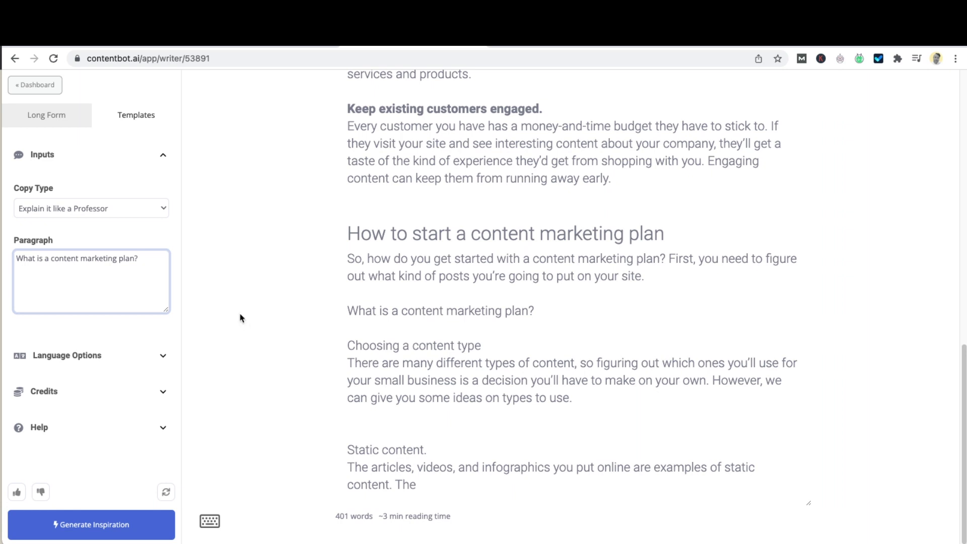
{"action": "left_click", "coordinate": [101, 537]}
{"action": "left_click", "coordinate": [99, 535]}
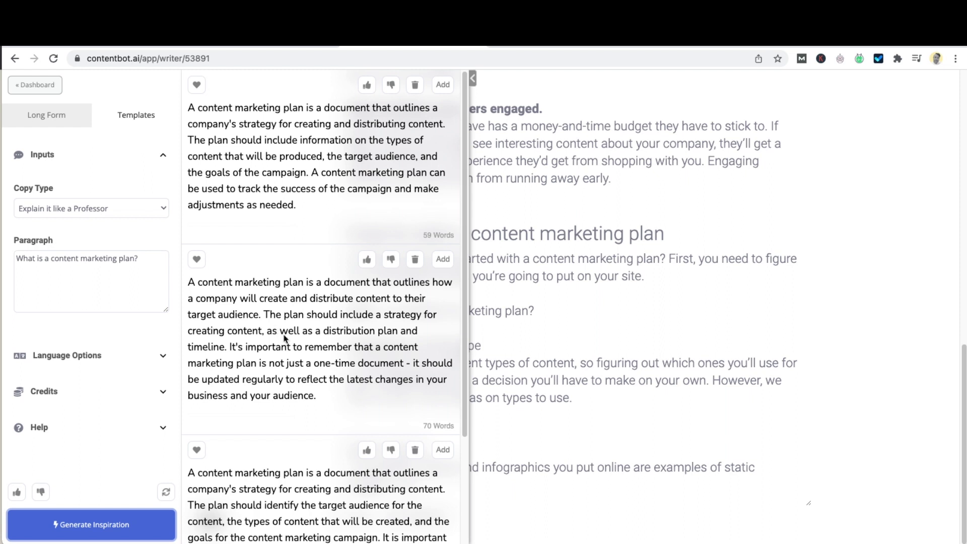
Paste the third generated explanation under the 'What is a content marketing plan?' line
{"action": "scroll", "coordinate": [287, 340], "scroll_direction": "down", "scroll_amount": 2}
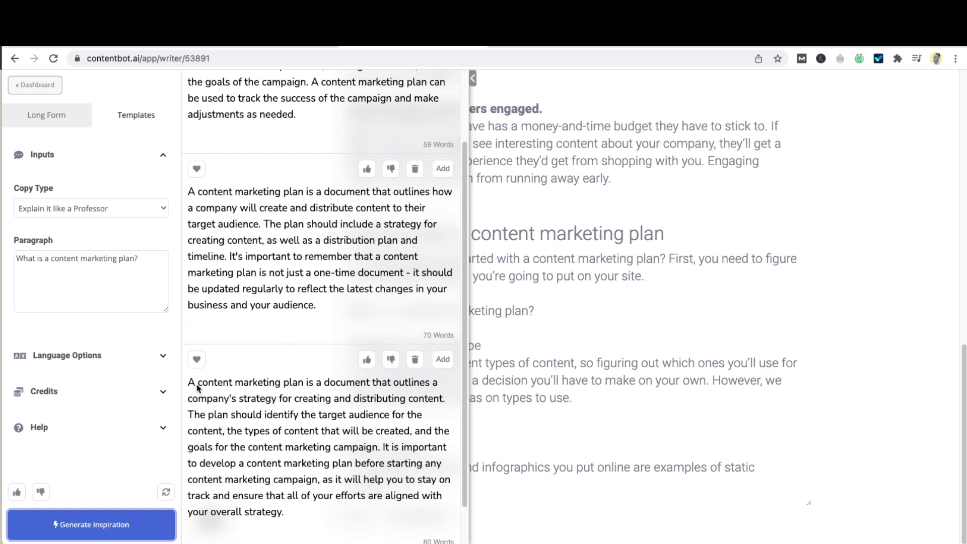
{"action": "left_click_drag", "start_coordinate": [188, 383], "coordinate": [312, 512]}
{"action": "key", "text": "ctrl+c"}
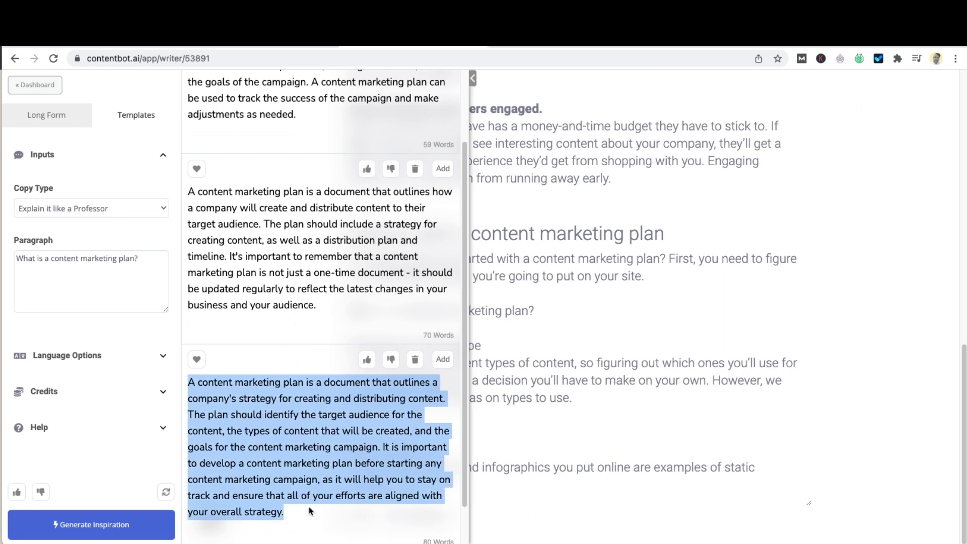
{"action": "left_click", "coordinate": [499, 444]}
{"action": "left_click", "coordinate": [458, 328]}
{"action": "key", "text": "ctrl+v"}
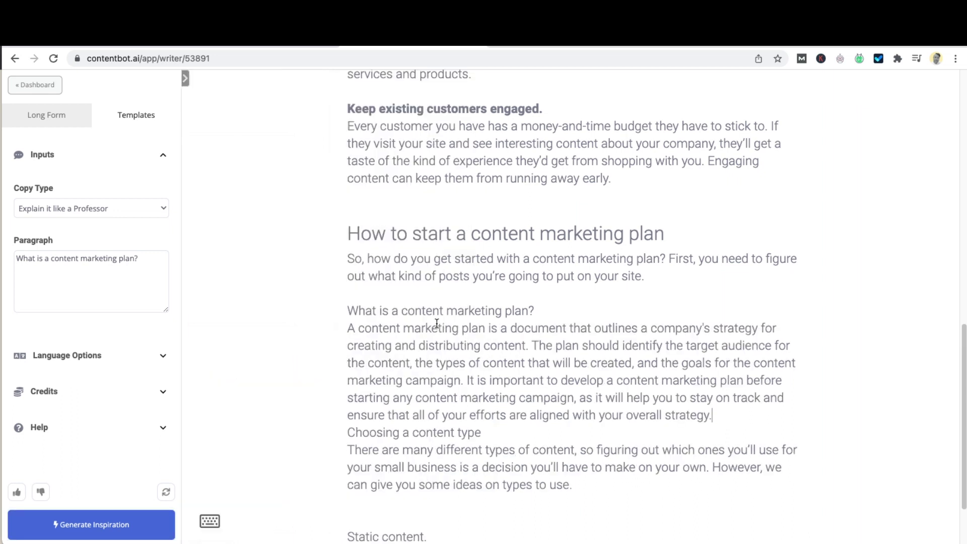
{"action": "key", "text": "Return"}
{"action": "key", "text": "Return"}
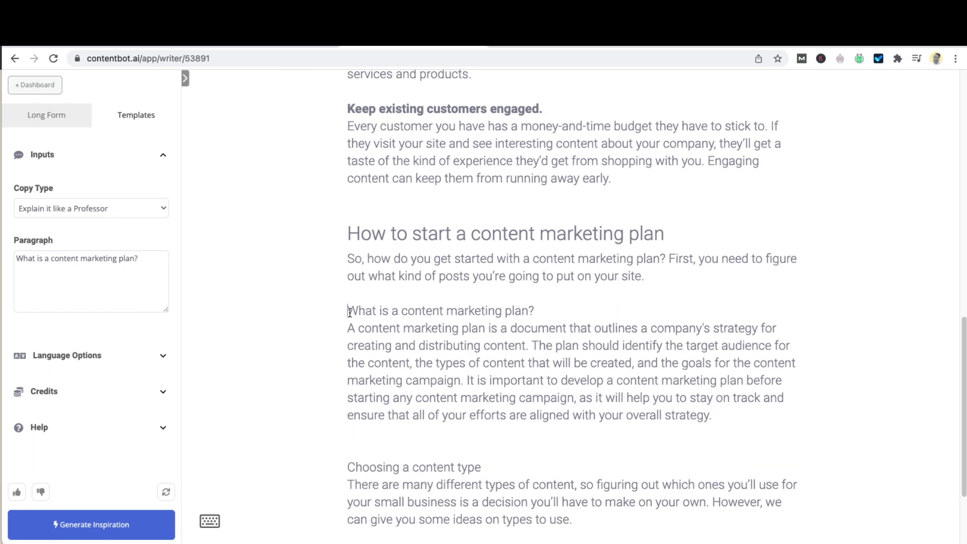
Bold the subheads 'What is a content marketing plan?' and 'Choosing a content type'
{"action": "left_click_drag", "start_coordinate": [347, 311], "coordinate": [562, 308]}
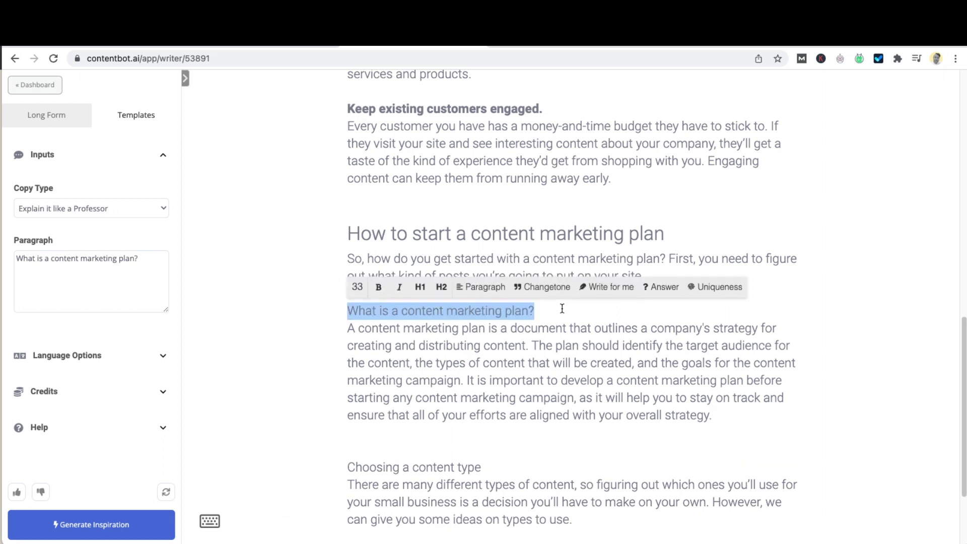
{"action": "left_click", "coordinate": [442, 286]}
{"action": "left_click", "coordinate": [474, 345]}
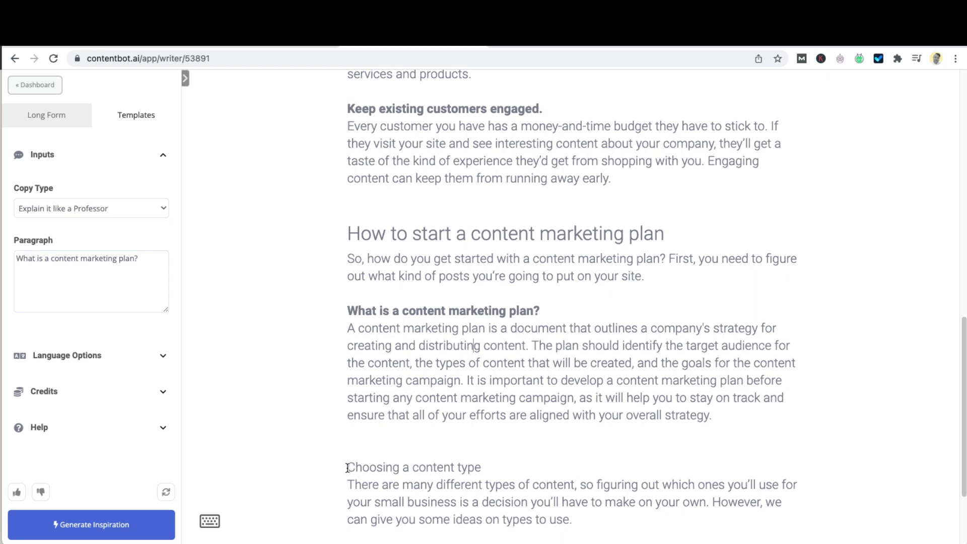
{"action": "left_click_drag", "start_coordinate": [347, 468], "coordinate": [522, 473]}
{"action": "left_click", "coordinate": [376, 442]}
Delete the unfinished 'Static content.' section at the end of the draft
{"action": "scroll", "coordinate": [386, 435], "scroll_direction": "down", "scroll_amount": 3}
{"action": "left_click", "coordinate": [485, 381]}
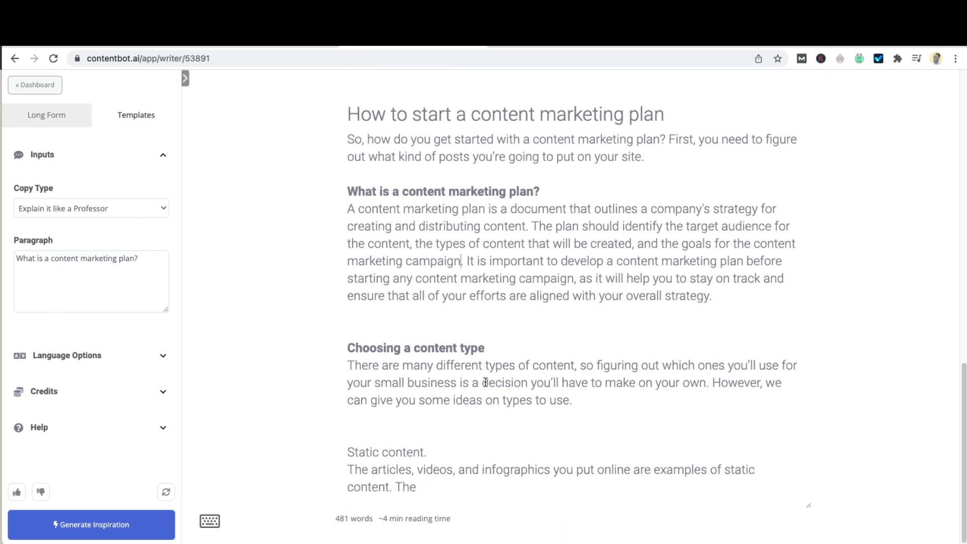
{"action": "left_click", "coordinate": [371, 432]}
{"action": "key", "text": "shift+Down"}
{"action": "key", "text": "shift+Down"}
{"action": "key", "text": "shift+Down"}
{"action": "key", "text": "shift+Down"}
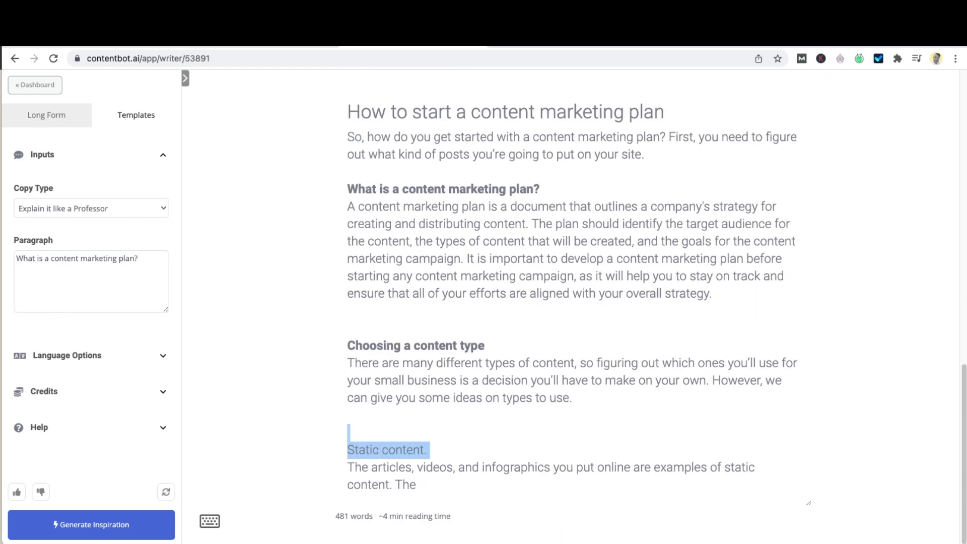
{"action": "key", "text": "BackSpace"}
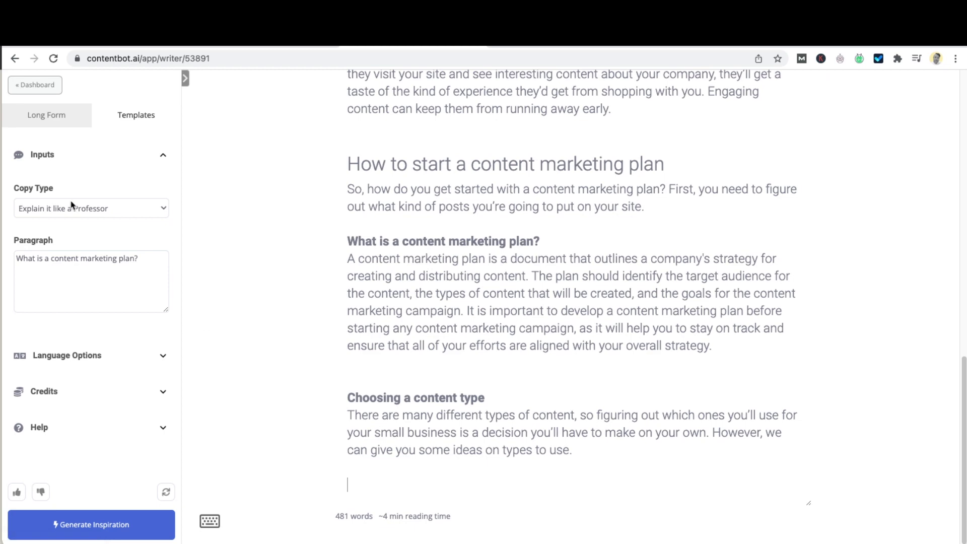
Generate Listicle lists for 'Different types of content for websites' and copy the first one
{"action": "left_click", "coordinate": [50, 207]}
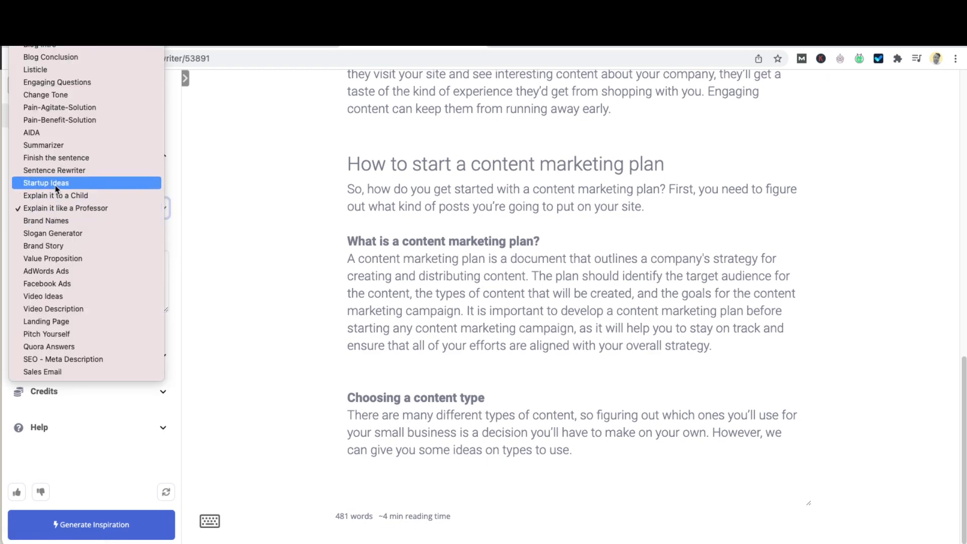
{"action": "left_click", "coordinate": [52, 69]}
{"action": "triple_click", "coordinate": [65, 263]}
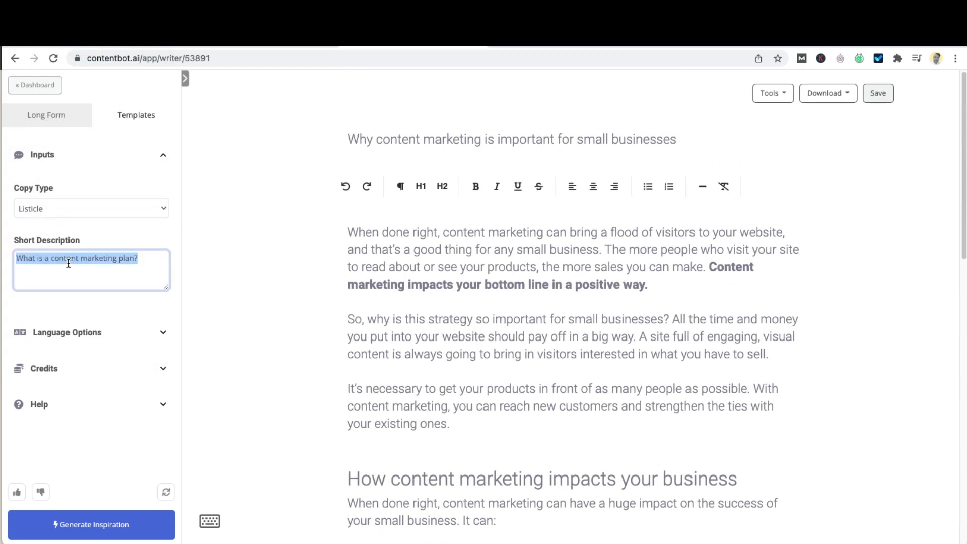
{"action": "type", "text": "Different types of"}
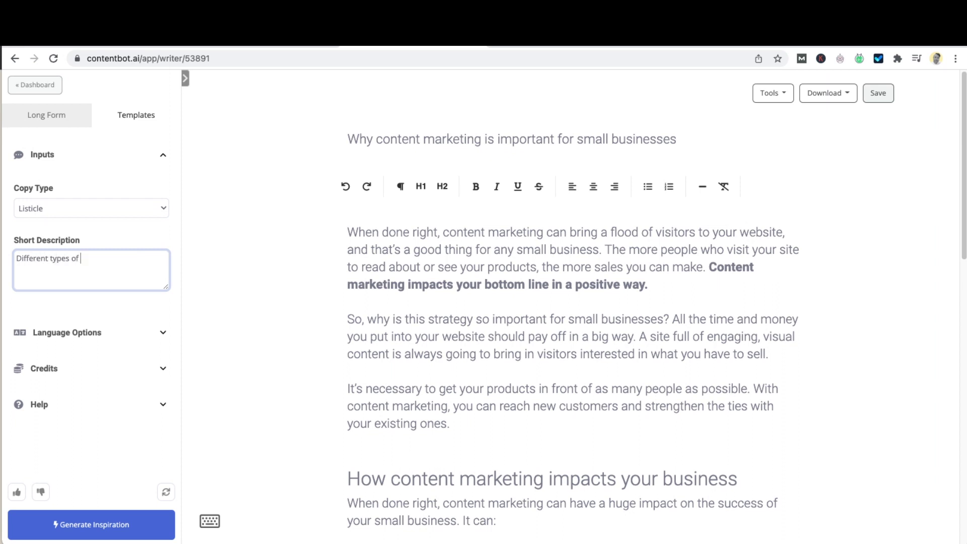
{"action": "type", "text": " content for websites"}
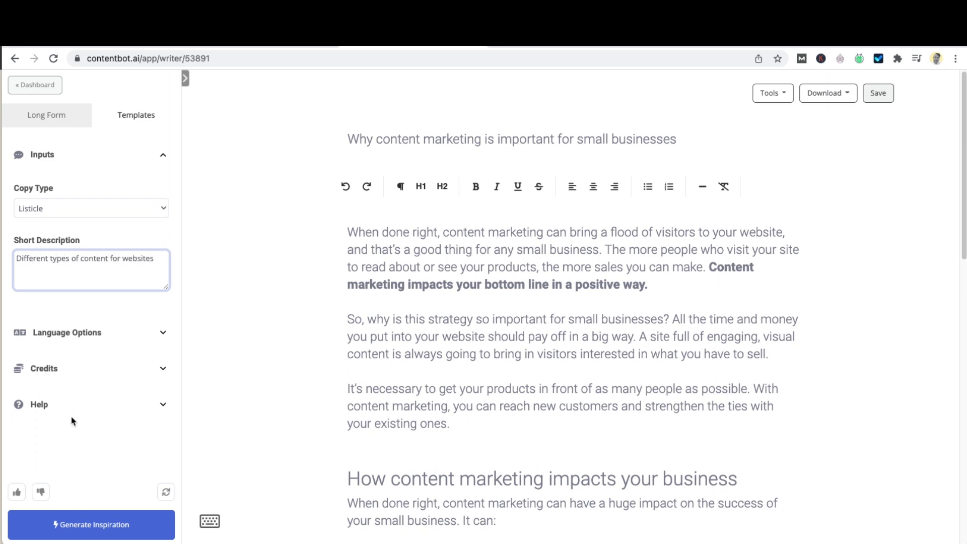
{"action": "left_click", "coordinate": [94, 524]}
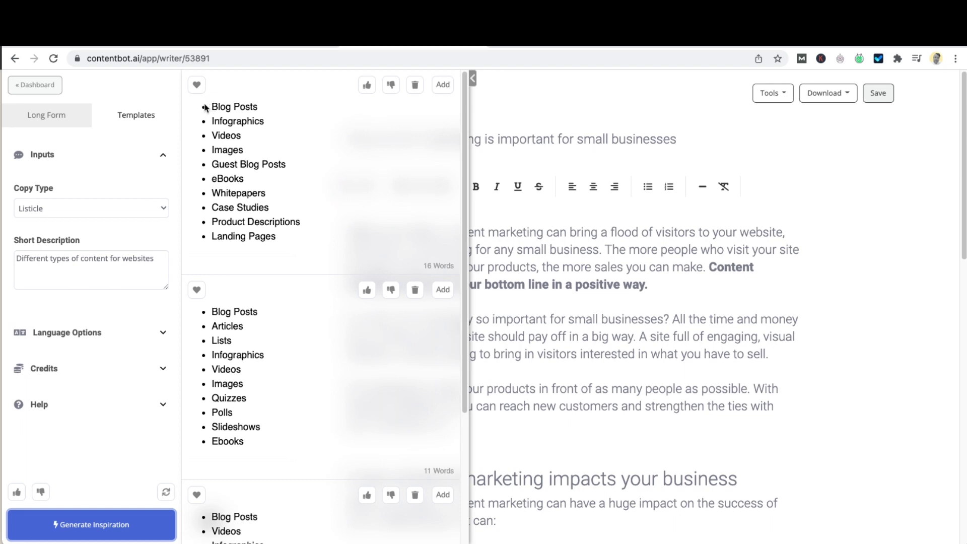
{"action": "left_click_drag", "start_coordinate": [208, 104], "coordinate": [297, 241]}
{"action": "key", "text": "ctrl+c"}
{"action": "left_click", "coordinate": [650, 444]}
Paste the ten content types after the last paragraph and format them as a numbered list
{"action": "scroll", "coordinate": [529, 439], "scroll_direction": "down", "scroll_amount": 15}
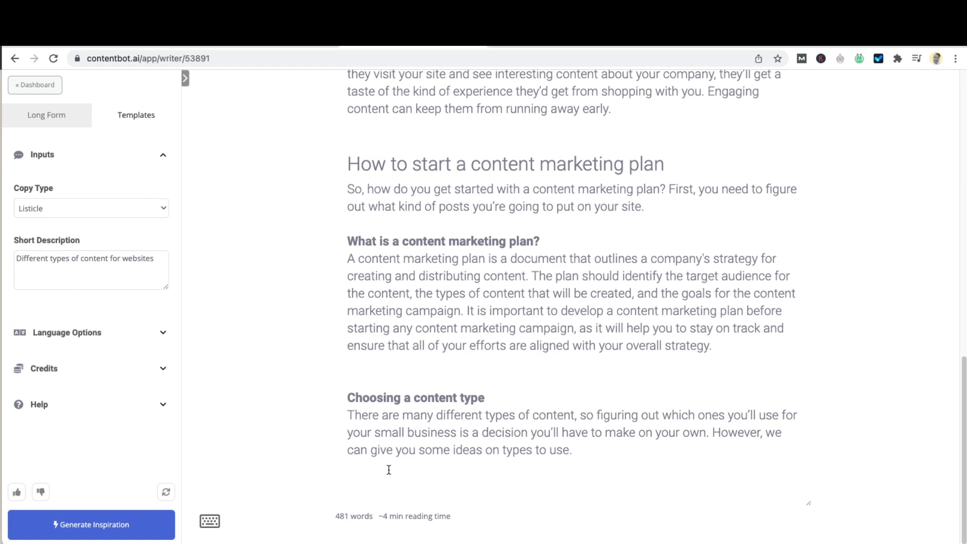
{"action": "left_click", "coordinate": [388, 469]}
{"action": "key", "text": "Return"}
{"action": "key", "text": "ctrl+v"}
{"action": "scroll", "coordinate": [399, 449], "scroll_direction": "down", "scroll_amount": 2}
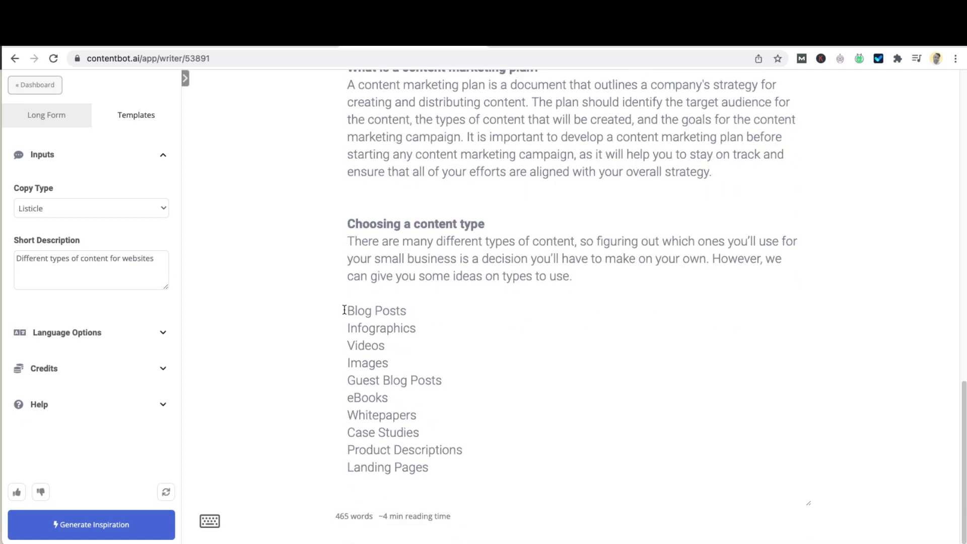
{"action": "left_click_drag", "start_coordinate": [343, 308], "coordinate": [433, 468]}
{"action": "scroll", "coordinate": [272, 361], "scroll_direction": "up", "scroll_amount": 5}
{"action": "scroll", "coordinate": [272, 362], "scroll_direction": "up", "scroll_amount": 15}
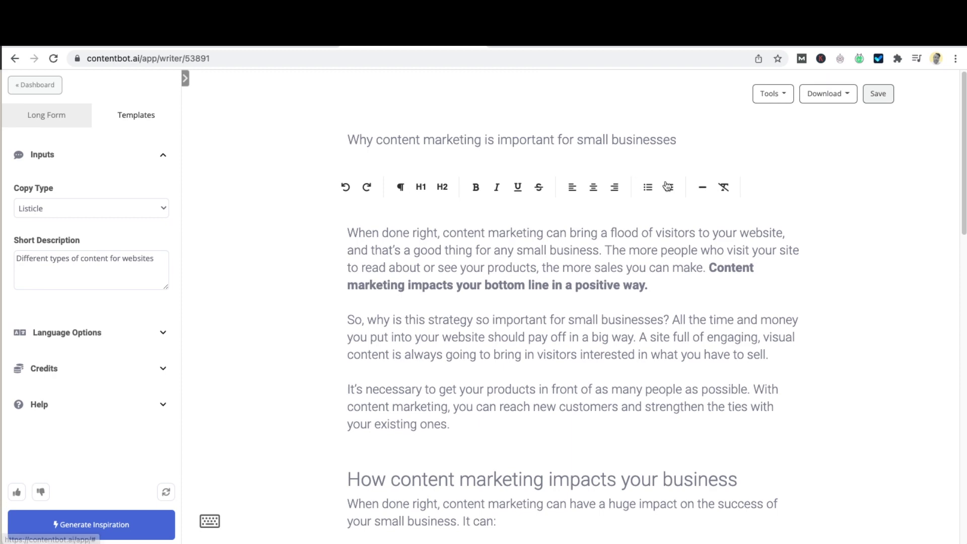
{"action": "scroll", "coordinate": [287, 349], "scroll_direction": "down", "scroll_amount": 20}
{"action": "left_click", "coordinate": [516, 391]}
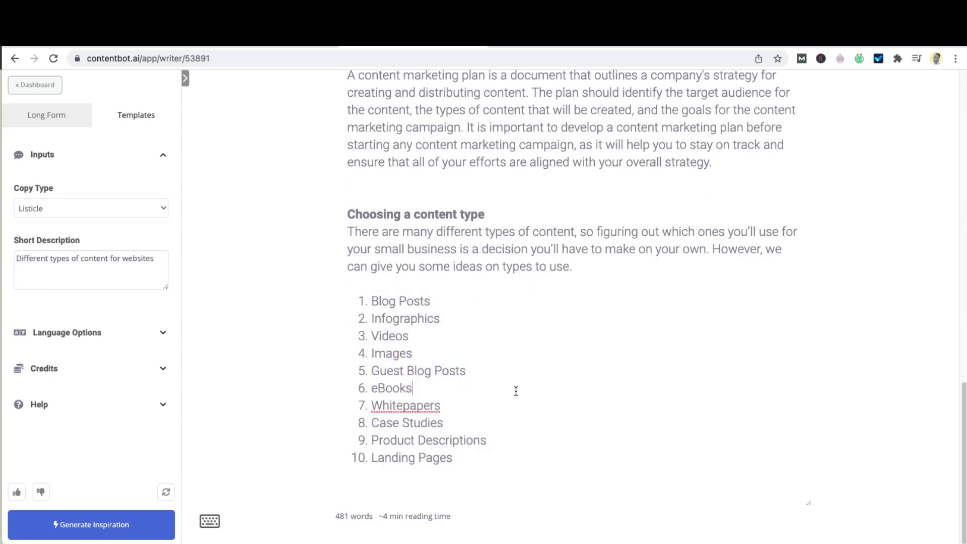
{"action": "left_click", "coordinate": [503, 476]}
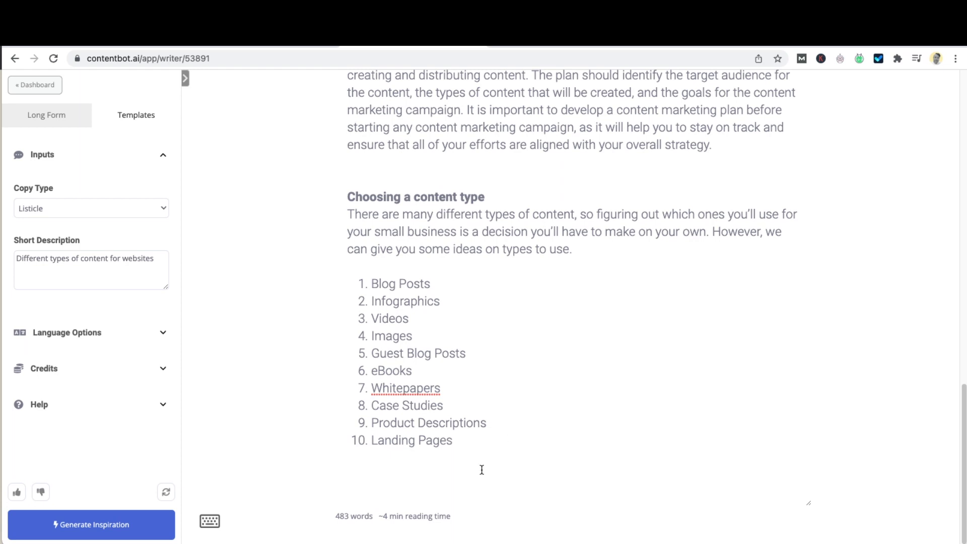
Run '/summary [#content', then generate Blog Conclusion suggestions using the article title as topic
{"action": "type", "text": "/summary [#content"}
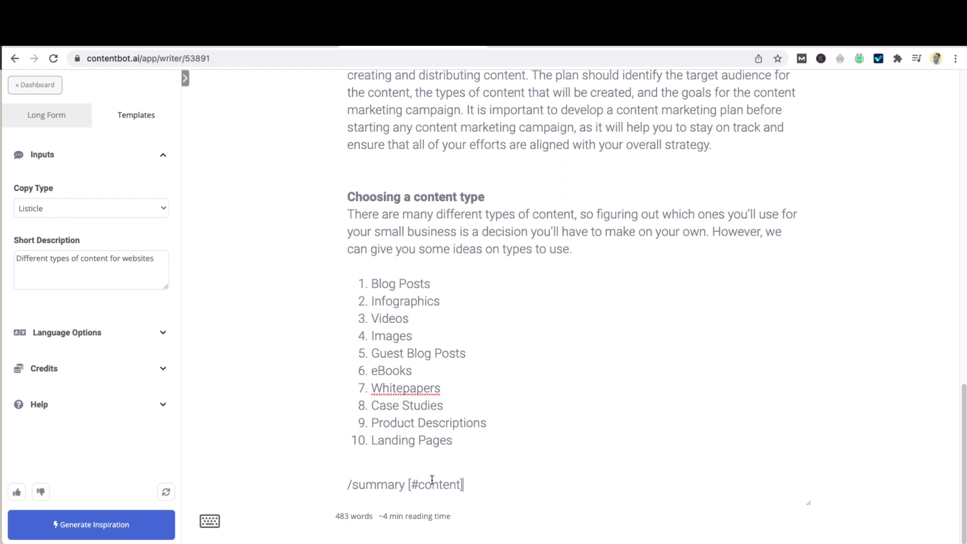
{"action": "key", "text": "Return"}
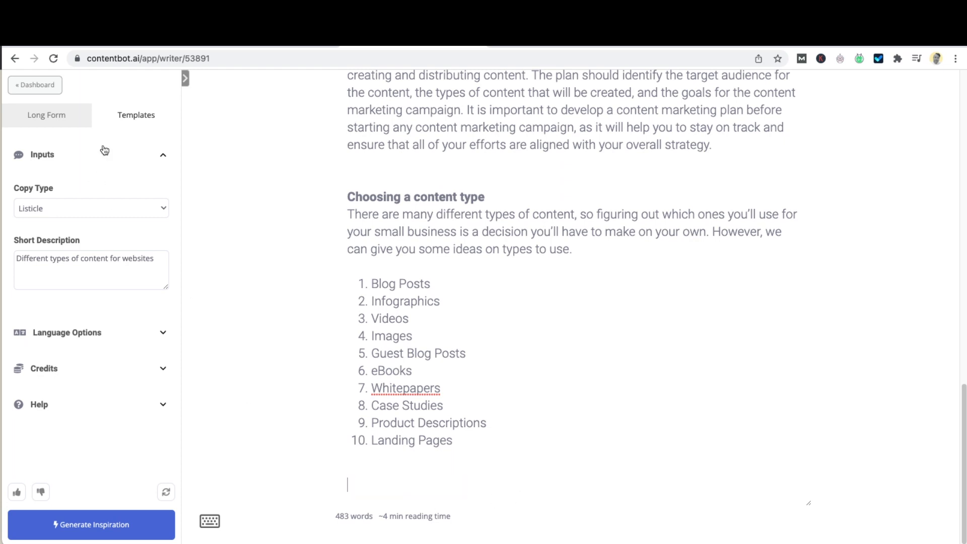
{"action": "left_click", "coordinate": [70, 215]}
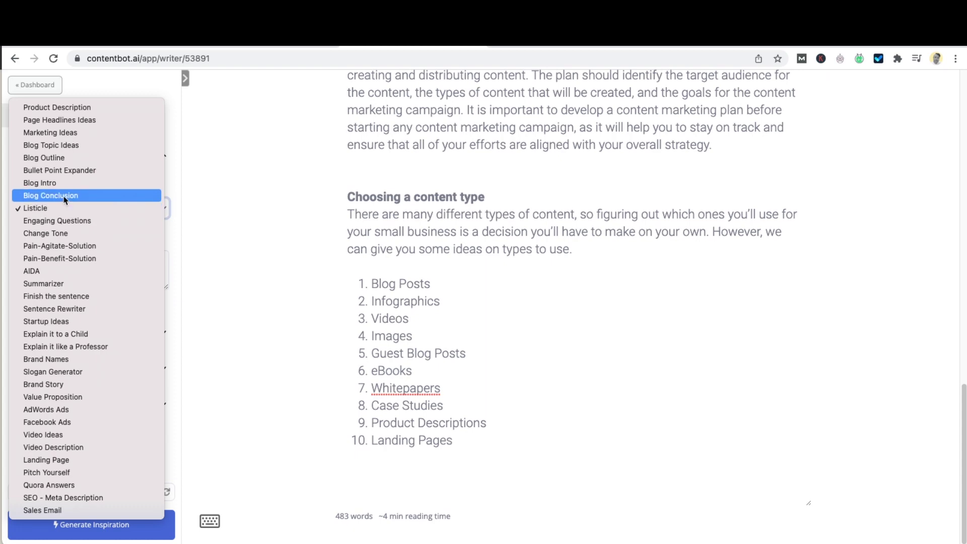
{"action": "left_click", "coordinate": [44, 196]}
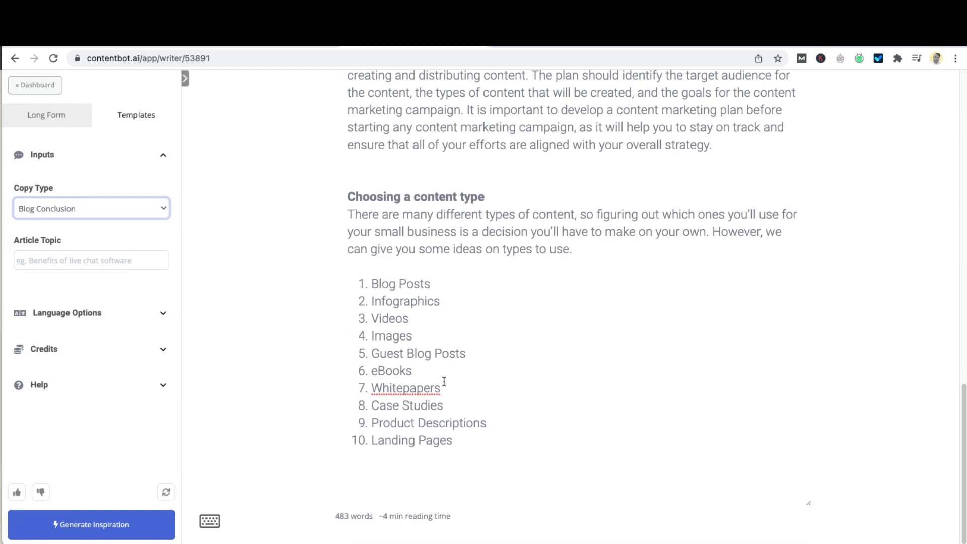
{"action": "left_click_drag", "start_coordinate": [348, 140], "coordinate": [714, 149]}
{"action": "key", "text": "super+c"}
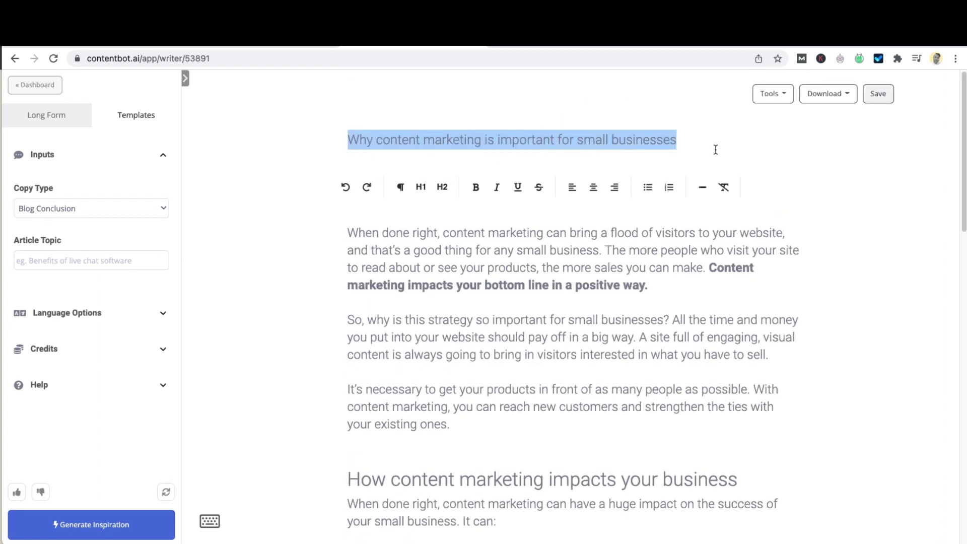
{"action": "left_click", "coordinate": [83, 264]}
{"action": "key", "text": "super+v"}
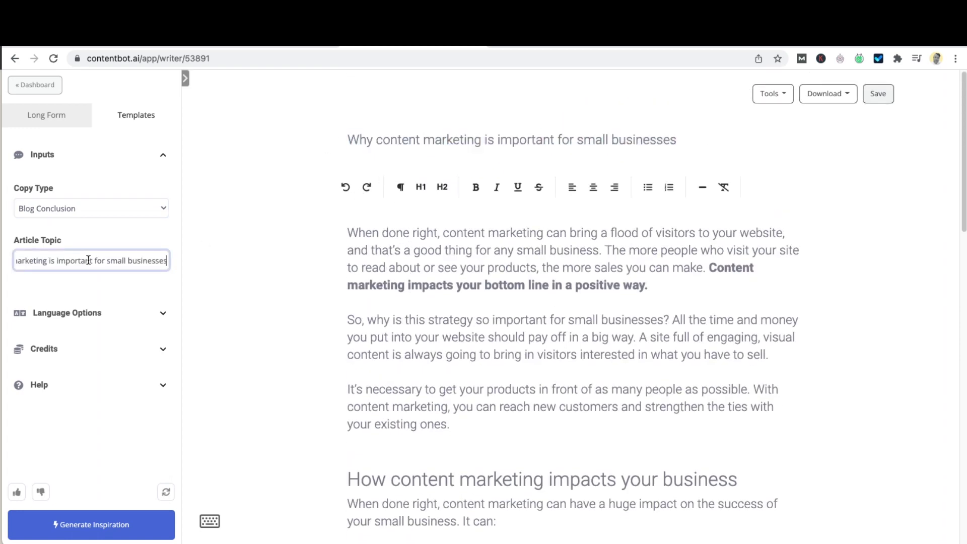
{"action": "left_click", "coordinate": [86, 524]}
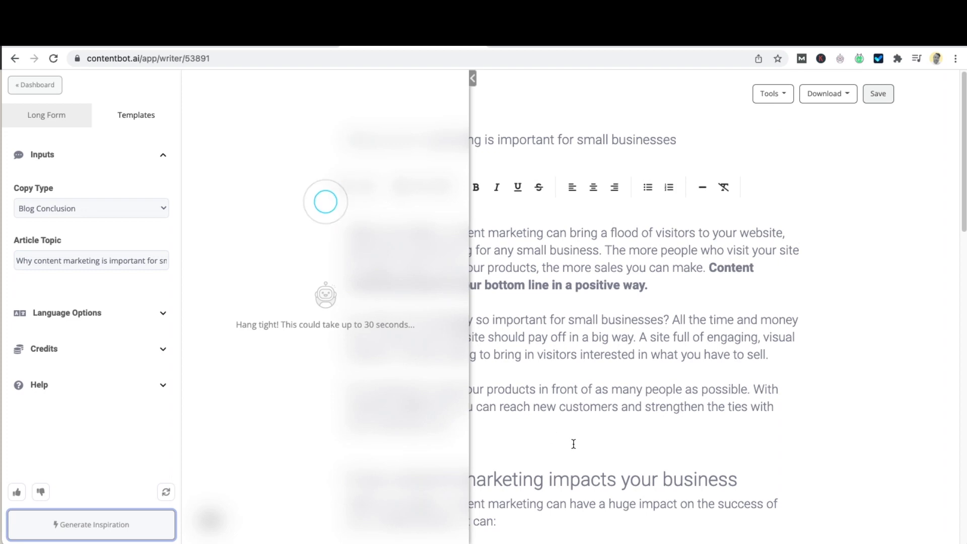
Add an H2 'Conclusion' heading after the list with the first suggested conclusion pasted below
{"action": "scroll", "coordinate": [574, 441], "scroll_direction": "down", "scroll_amount": 15}
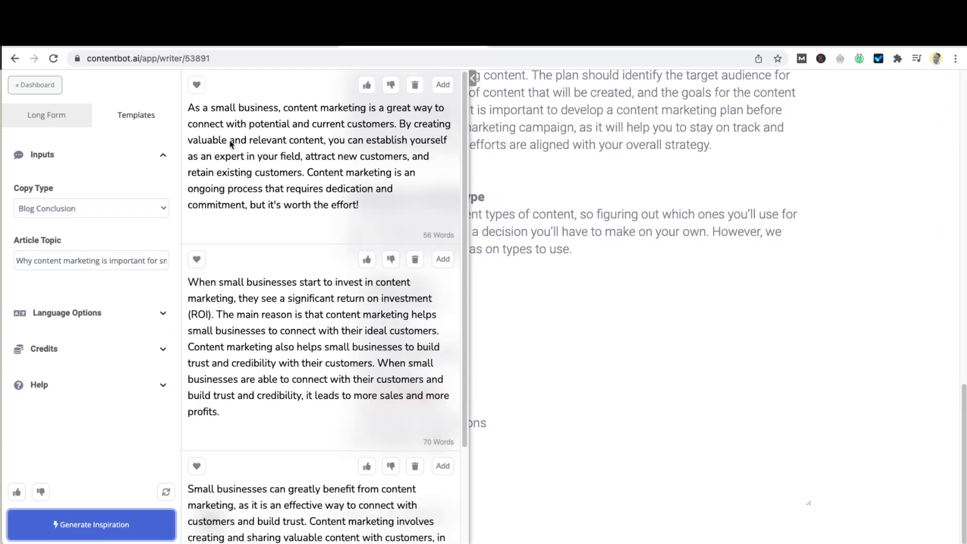
{"action": "left_click_drag", "start_coordinate": [189, 109], "coordinate": [376, 213]}
{"action": "key", "text": "super+c"}
{"action": "left_click", "coordinate": [503, 423]}
{"action": "left_click", "coordinate": [431, 466]}
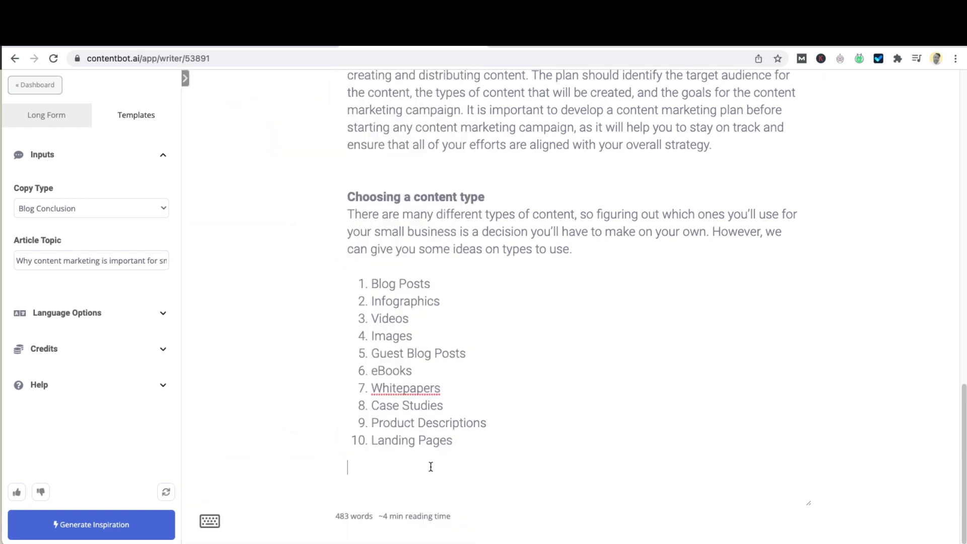
{"action": "key", "text": "Return"}
{"action": "type", "text": "Conclusion"}
{"action": "key", "text": "Return"}
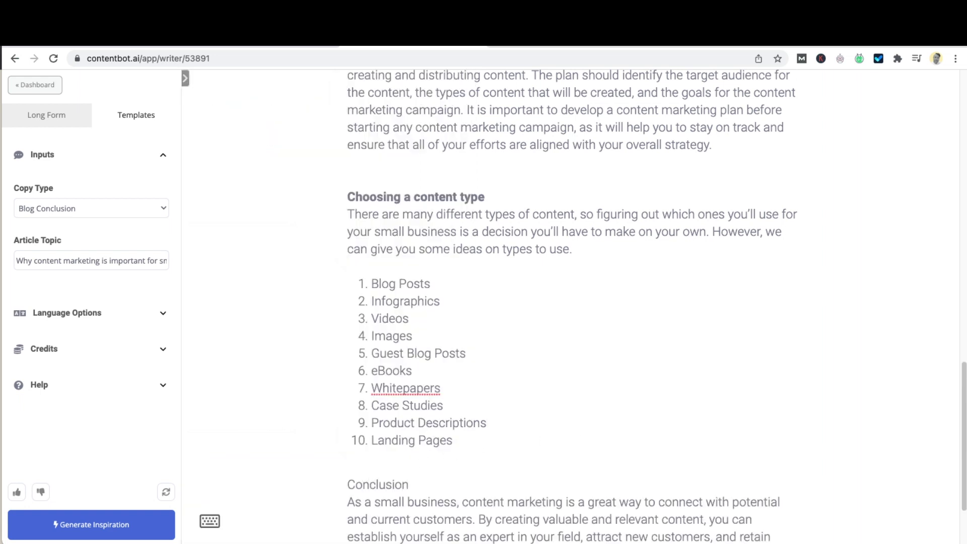
{"action": "key", "text": "super+v"}
{"action": "double_click", "coordinate": [474, 378]}
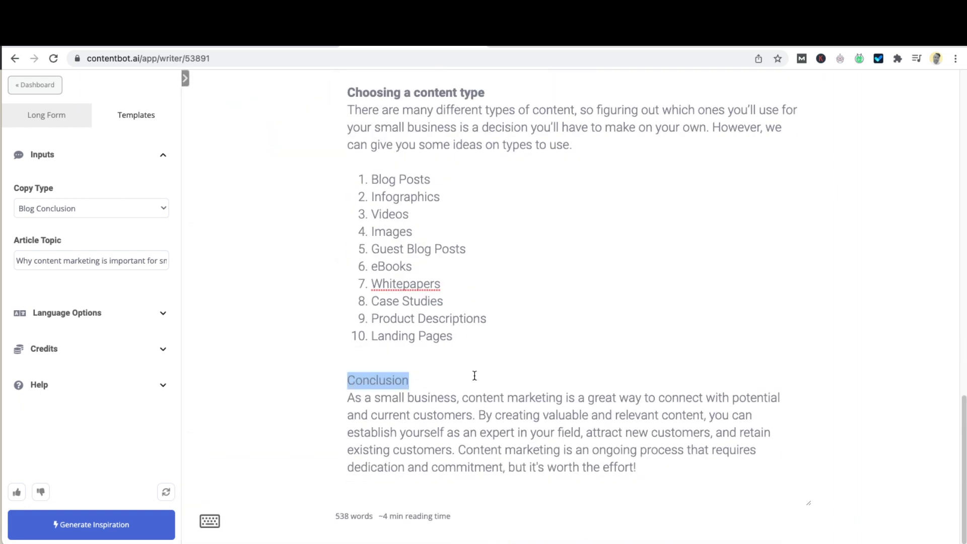
{"action": "left_click", "coordinate": [442, 358]}
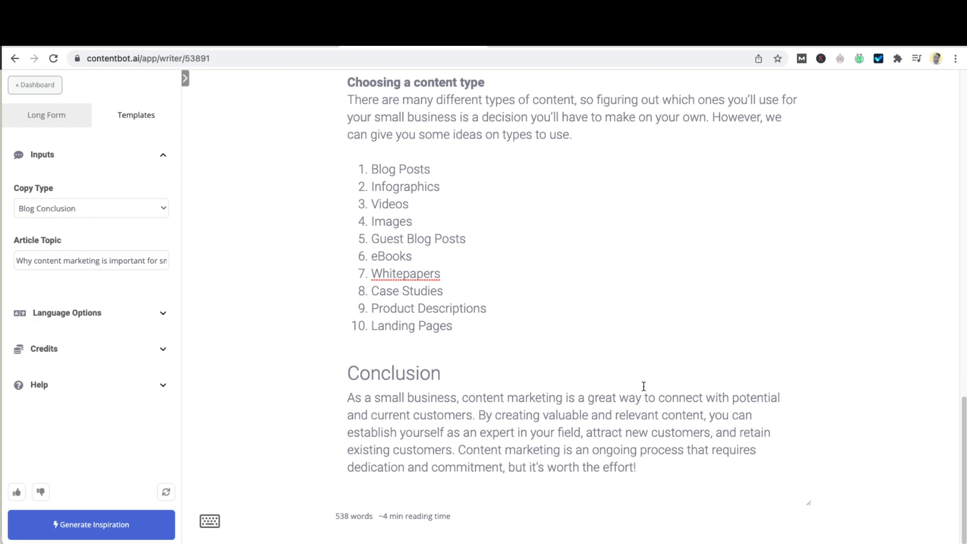
{"action": "scroll", "coordinate": [599, 382], "scroll_direction": "up", "scroll_amount": 20}
{"action": "scroll", "coordinate": [603, 392], "scroll_direction": "down", "scroll_amount": 20}
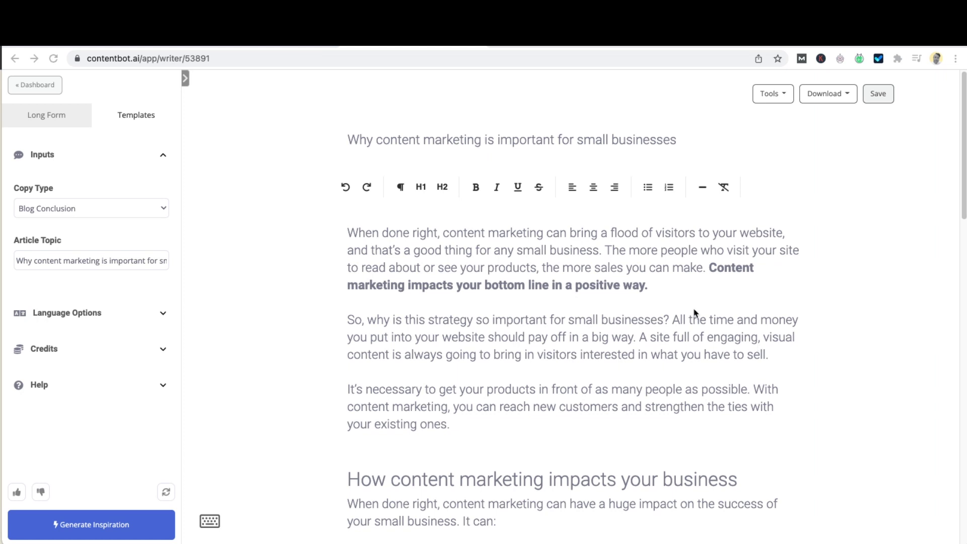
{"action": "left_click", "coordinate": [780, 97]}
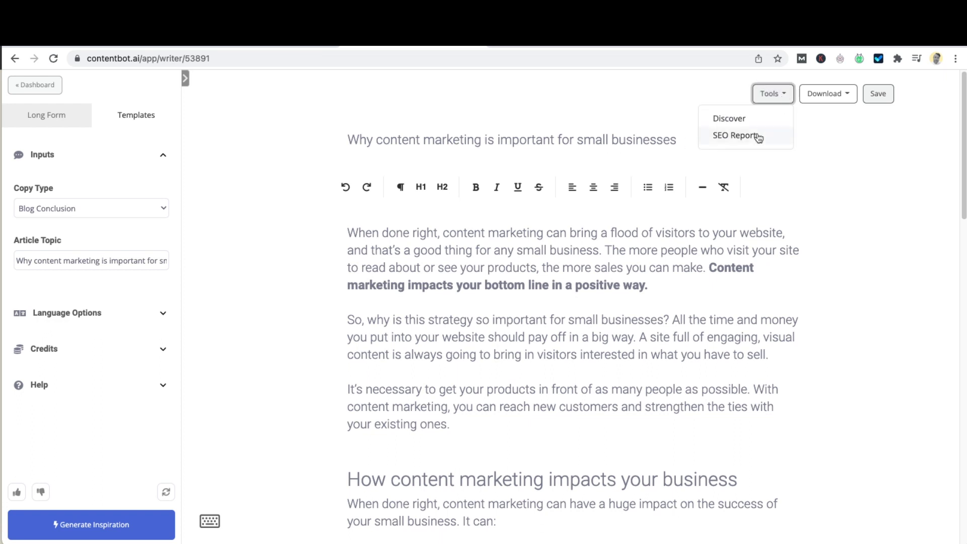
{"action": "left_click", "coordinate": [735, 140]}
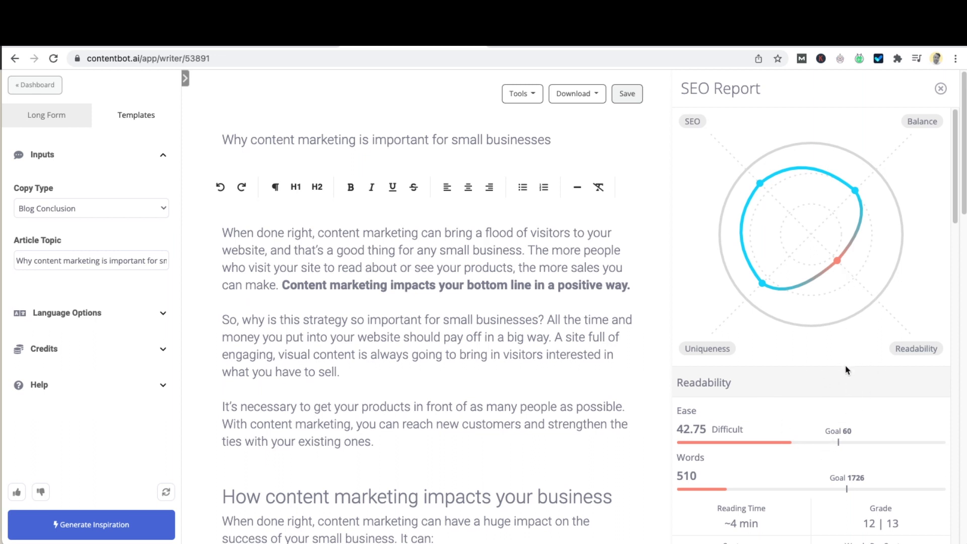
{"action": "scroll", "coordinate": [847, 371], "scroll_direction": "down", "scroll_amount": 1}
{"action": "scroll", "coordinate": [848, 370], "scroll_direction": "down", "scroll_amount": 7}
{"action": "scroll", "coordinate": [846, 366], "scroll_direction": "up", "scroll_amount": 2}
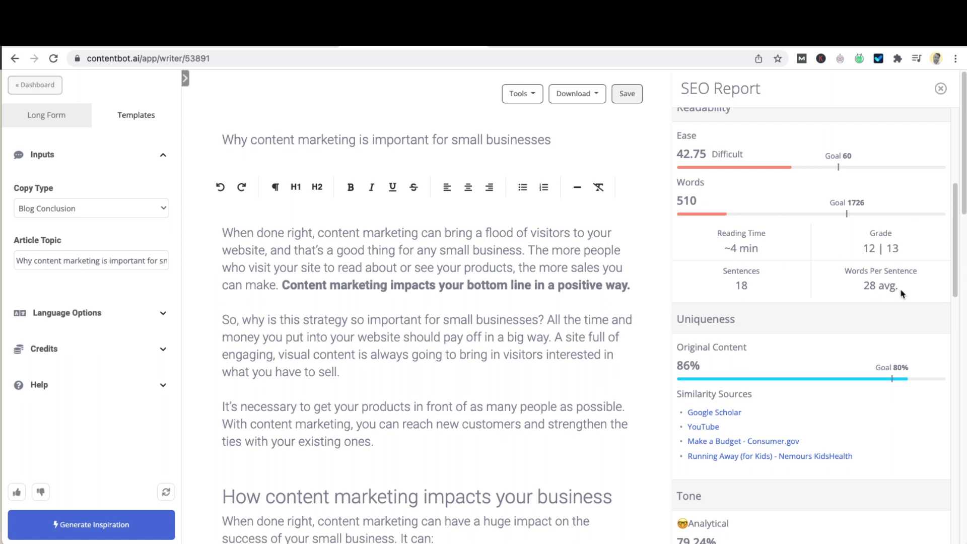
{"action": "scroll", "coordinate": [902, 293], "scroll_direction": "down", "scroll_amount": 1}
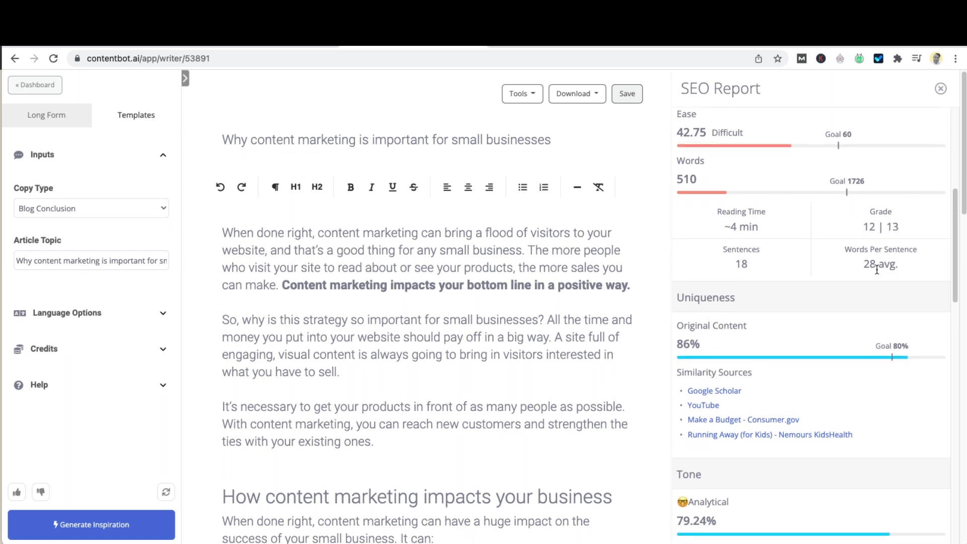
{"action": "scroll", "coordinate": [831, 362], "scroll_direction": "down", "scroll_amount": 5}
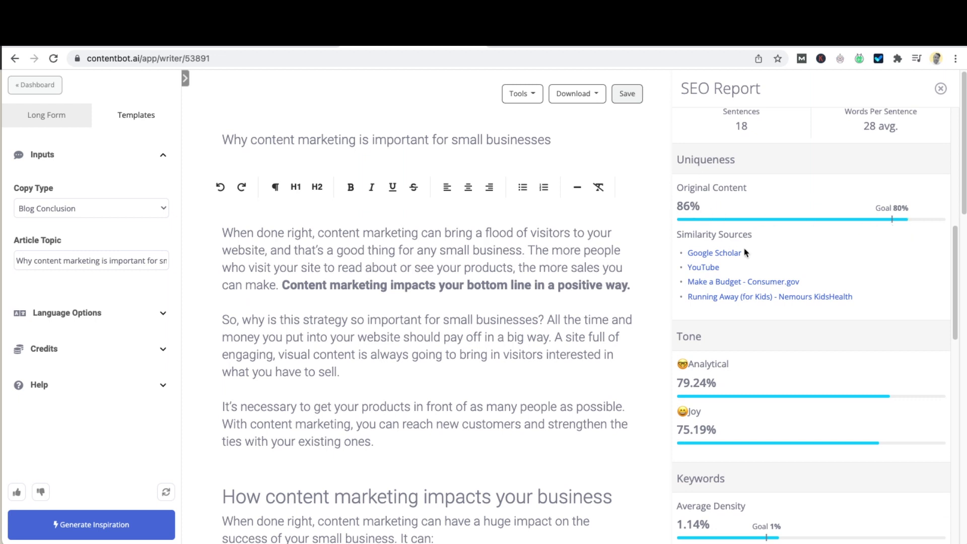
{"action": "scroll", "coordinate": [784, 296], "scroll_direction": "down", "scroll_amount": 5}
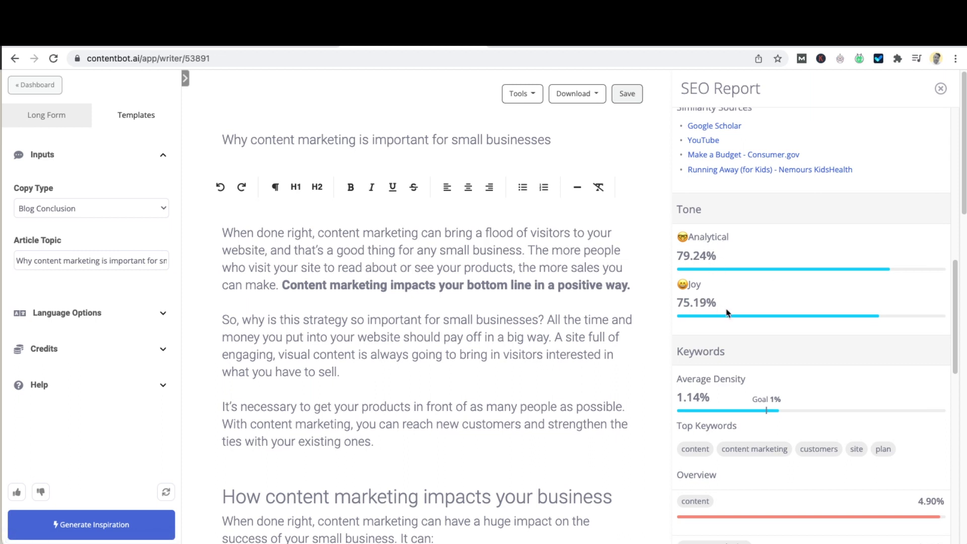
{"action": "scroll", "coordinate": [728, 312], "scroll_direction": "down", "scroll_amount": 5}
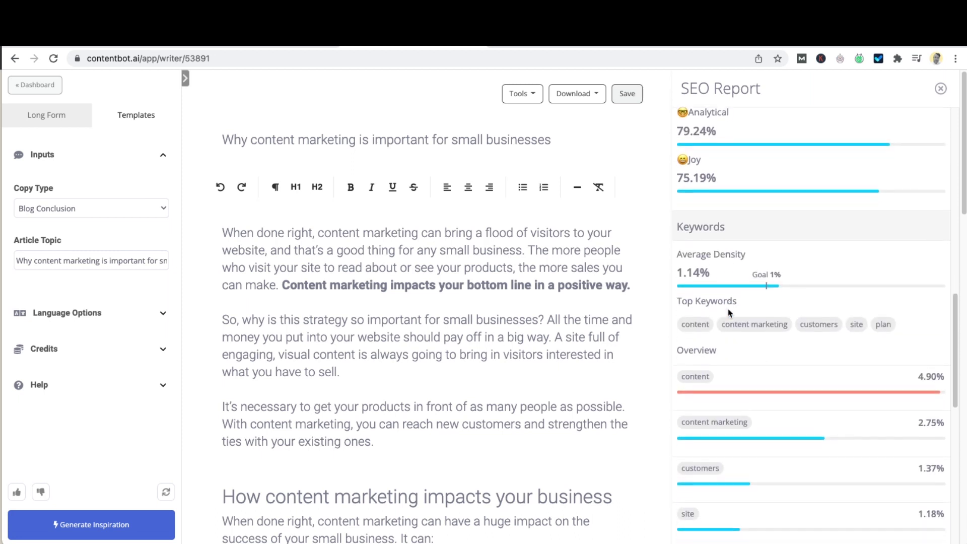
{"action": "scroll", "coordinate": [753, 302], "scroll_direction": "down", "scroll_amount": 3}
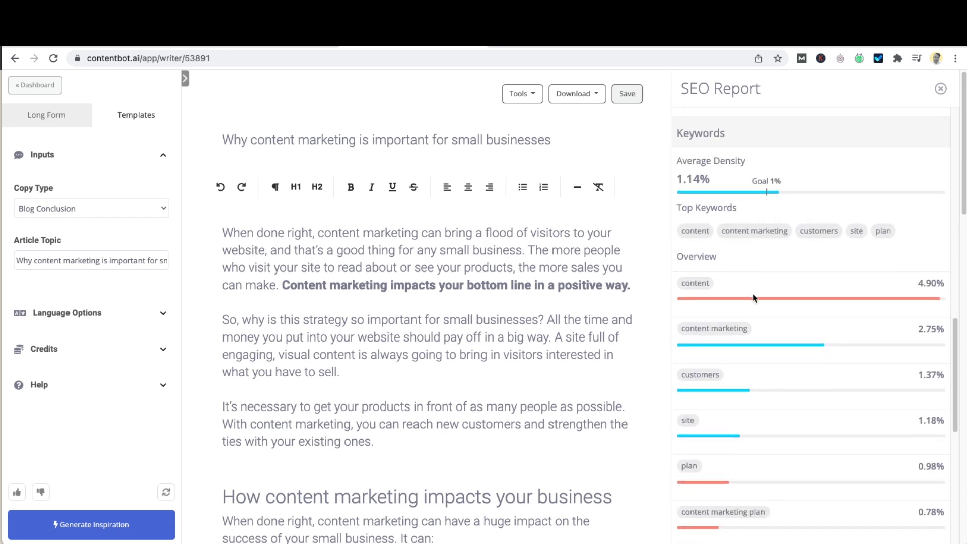
{"action": "scroll", "coordinate": [790, 322], "scroll_direction": "down", "scroll_amount": 1}
{"action": "scroll", "coordinate": [790, 321], "scroll_direction": "up", "scroll_amount": 15}
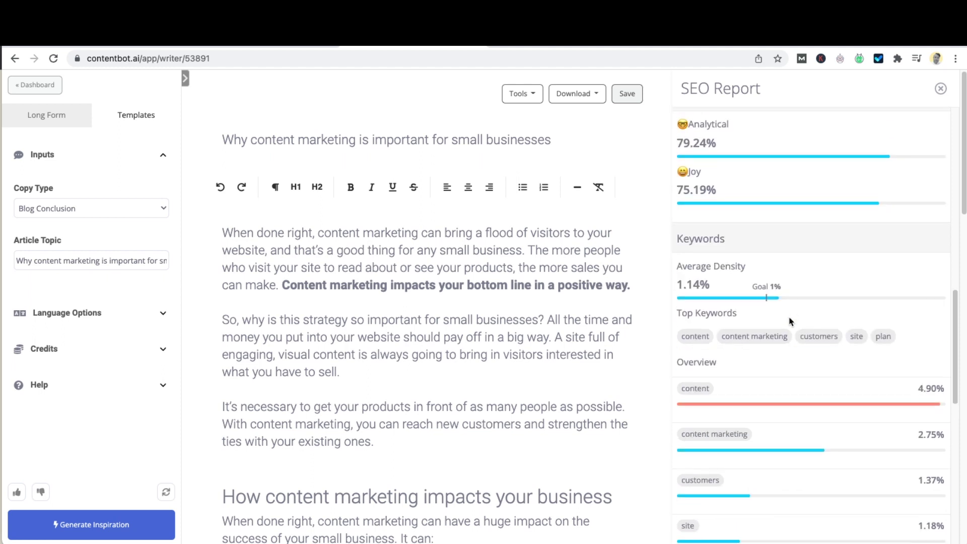
{"action": "left_click", "coordinate": [941, 89]}
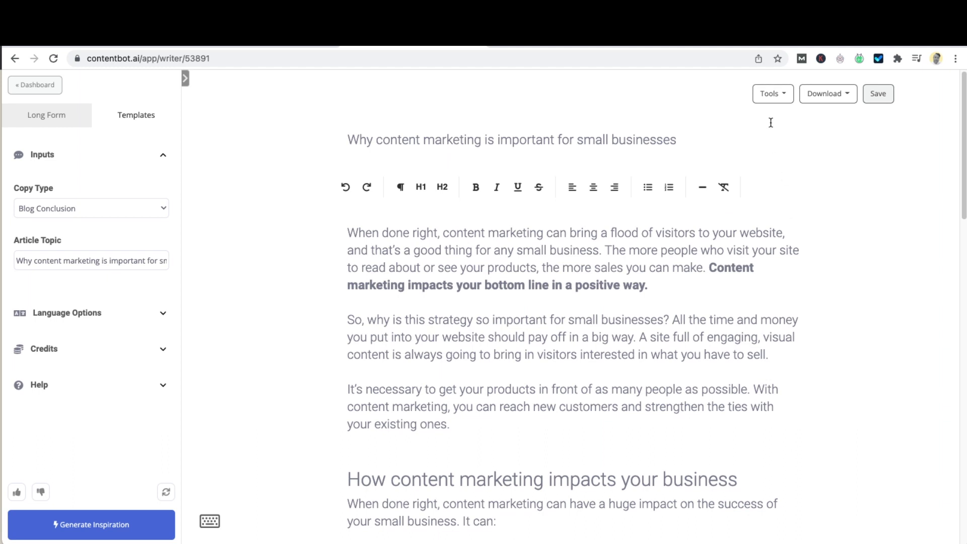
{"action": "left_click", "coordinate": [780, 100]}
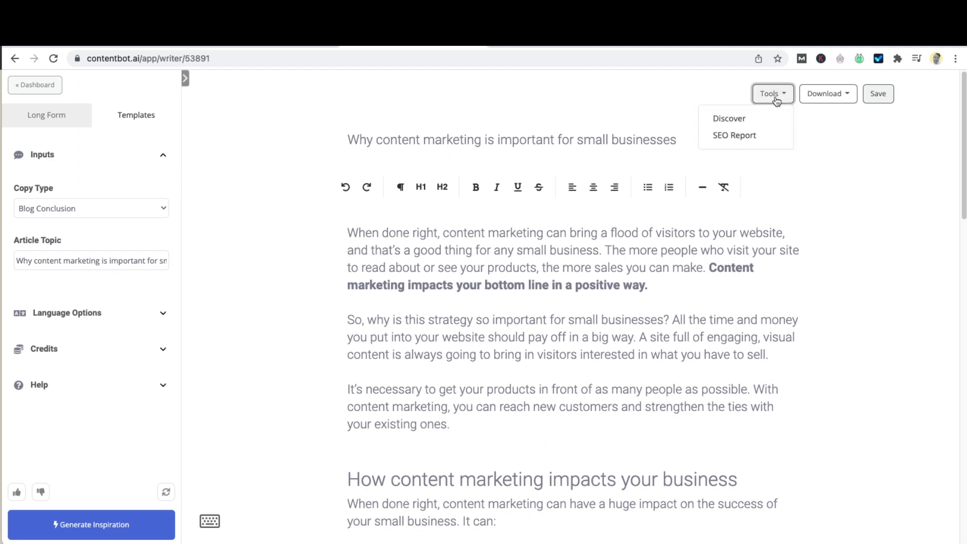
Open Discover research and view the rank #1 business2community article's domain stats and heading outline
{"action": "left_click", "coordinate": [729, 118]}
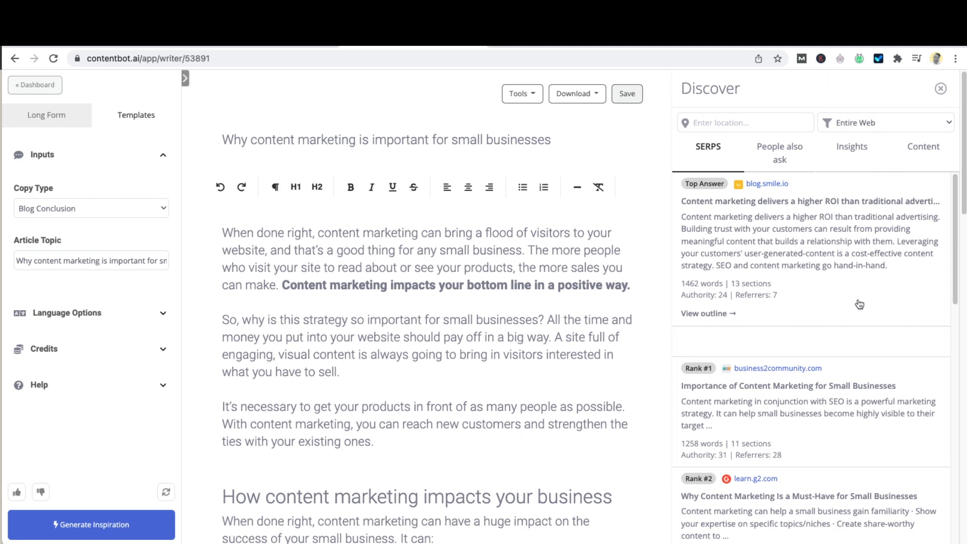
{"action": "mouse_move", "coordinate": [838, 401]}
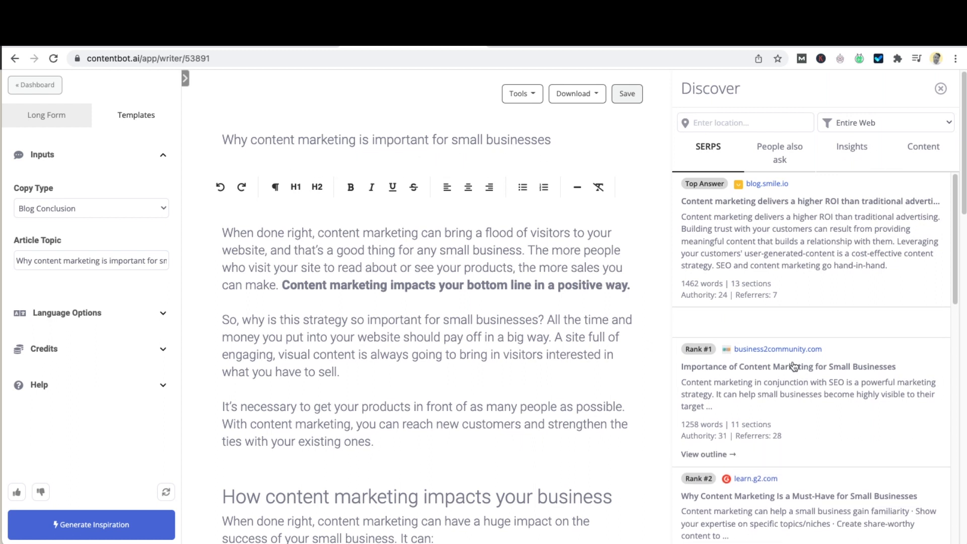
{"action": "mouse_move", "coordinate": [766, 230]}
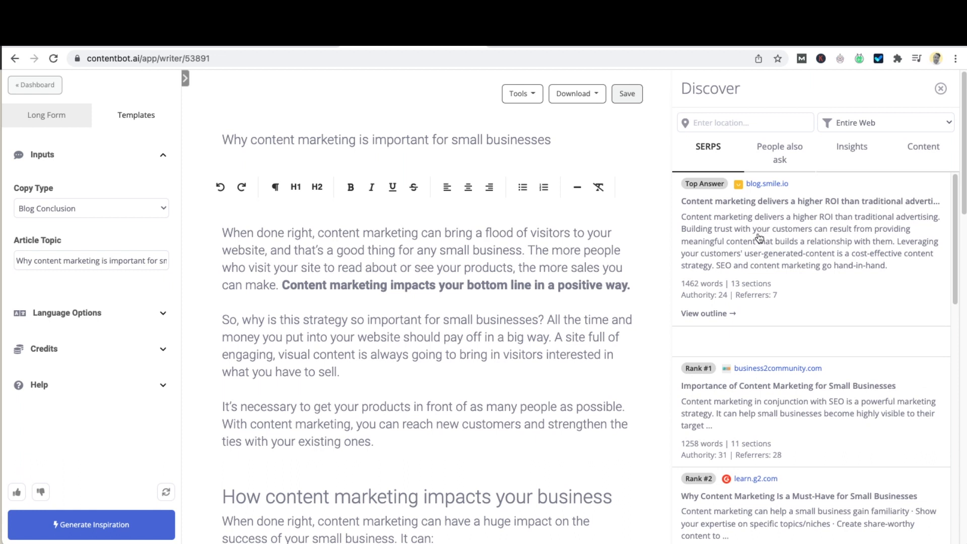
{"action": "mouse_move", "coordinate": [780, 370]}
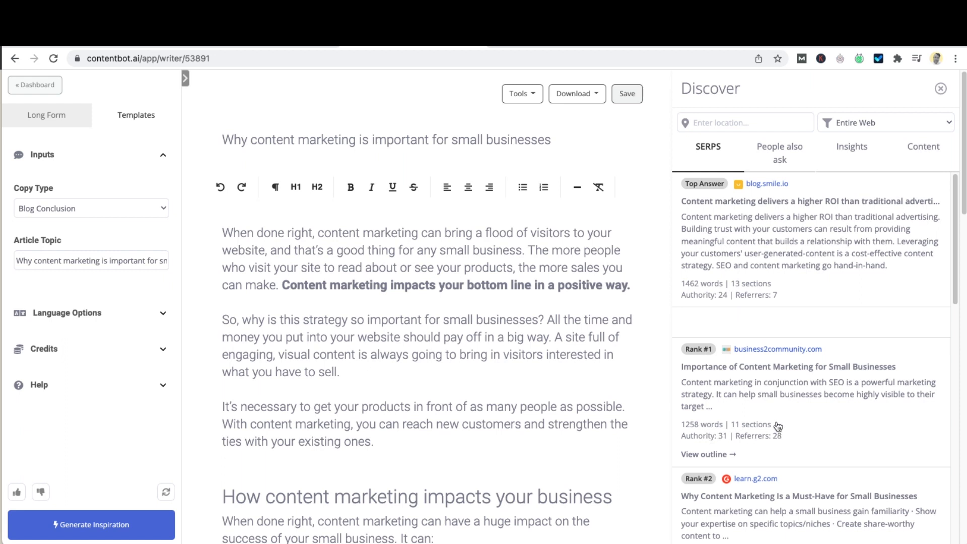
{"action": "left_click", "coordinate": [707, 455]}
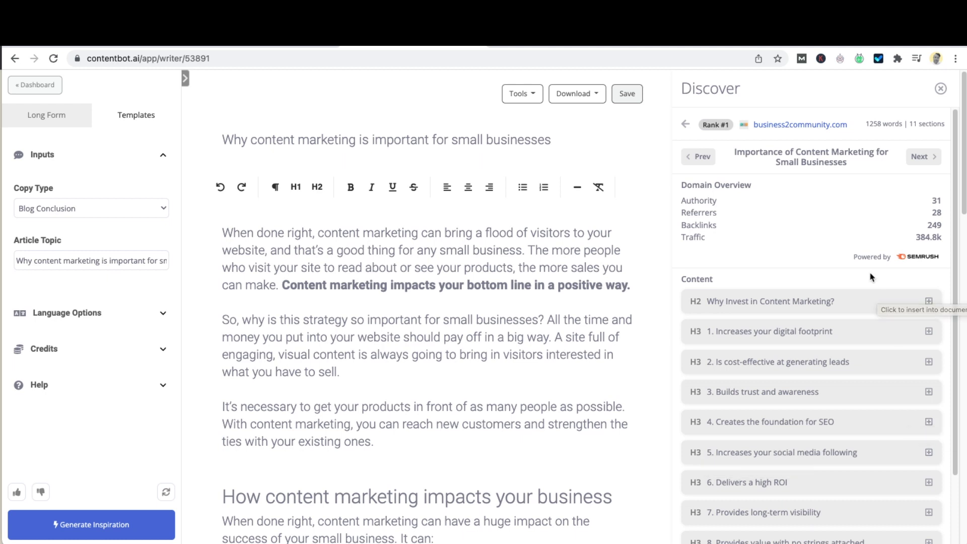
Insert competitor subheads '2. Is cost-effective at generating leads' and '3. Builds trust and awareness' after the intro
{"action": "scroll", "coordinate": [888, 451], "scroll_direction": "down", "scroll_amount": 2}
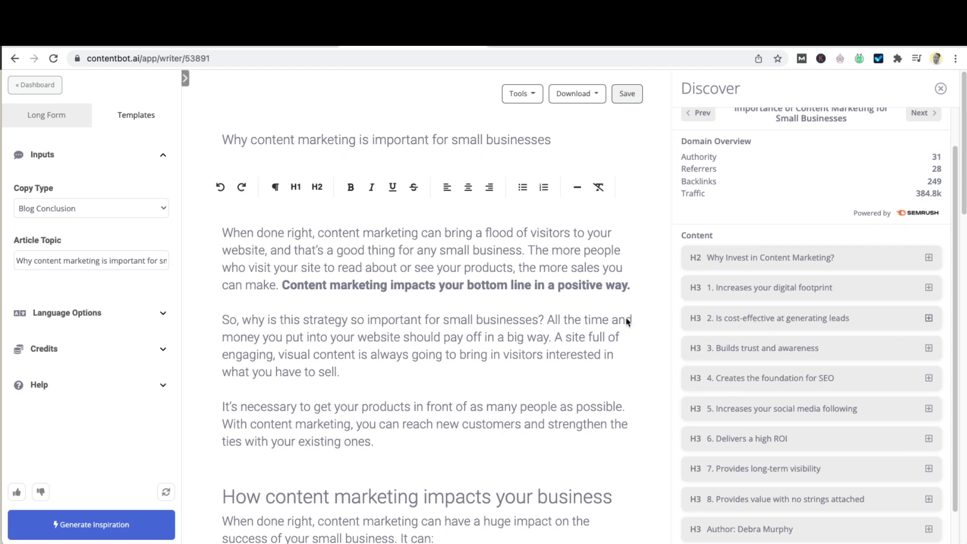
{"action": "scroll", "coordinate": [430, 388], "scroll_direction": "down", "scroll_amount": 3}
{"action": "key", "text": "Return"}
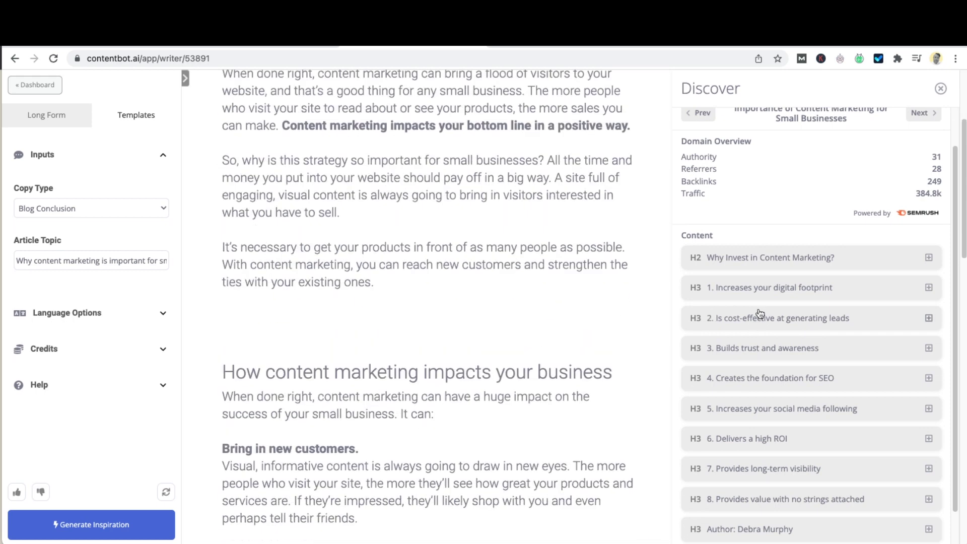
{"action": "left_click", "coordinate": [763, 320]}
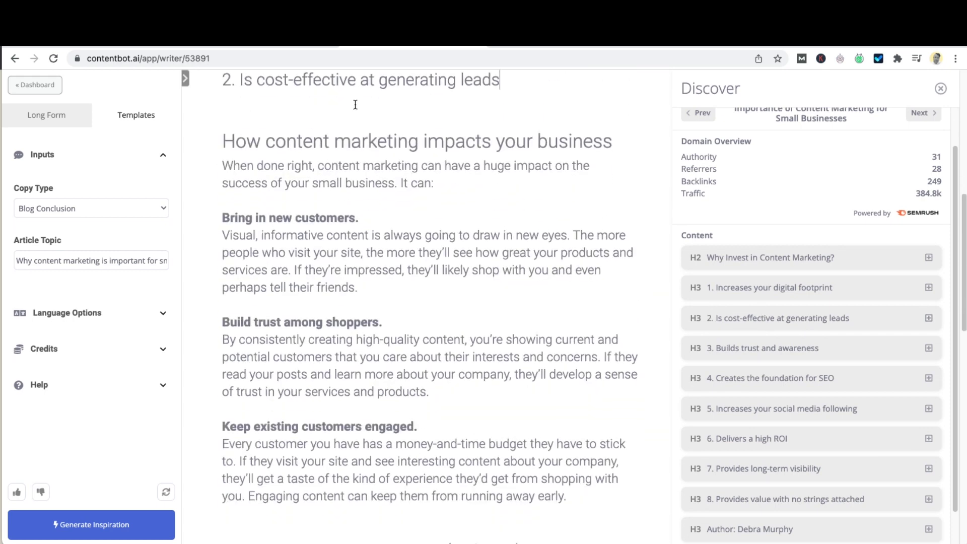
{"action": "key", "text": "Return"}
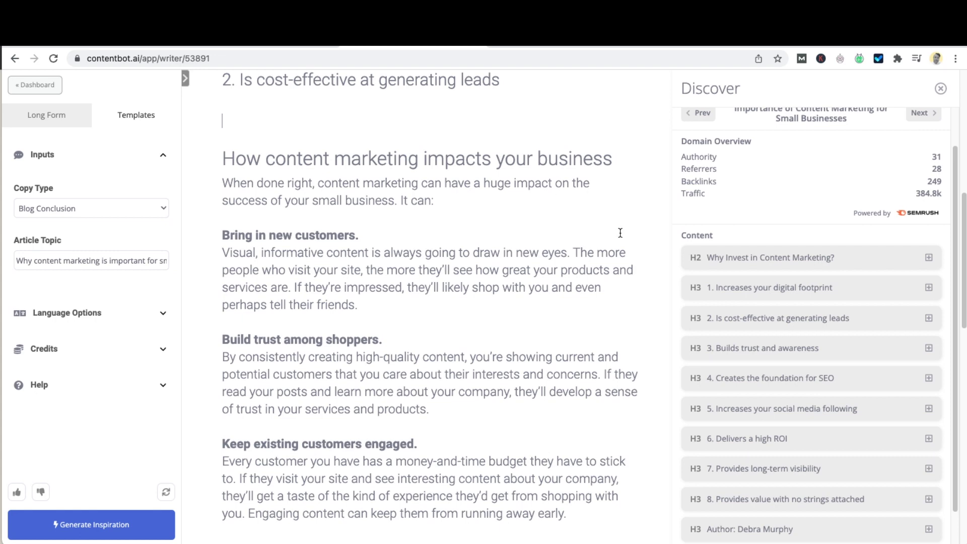
{"action": "left_click", "coordinate": [739, 348]}
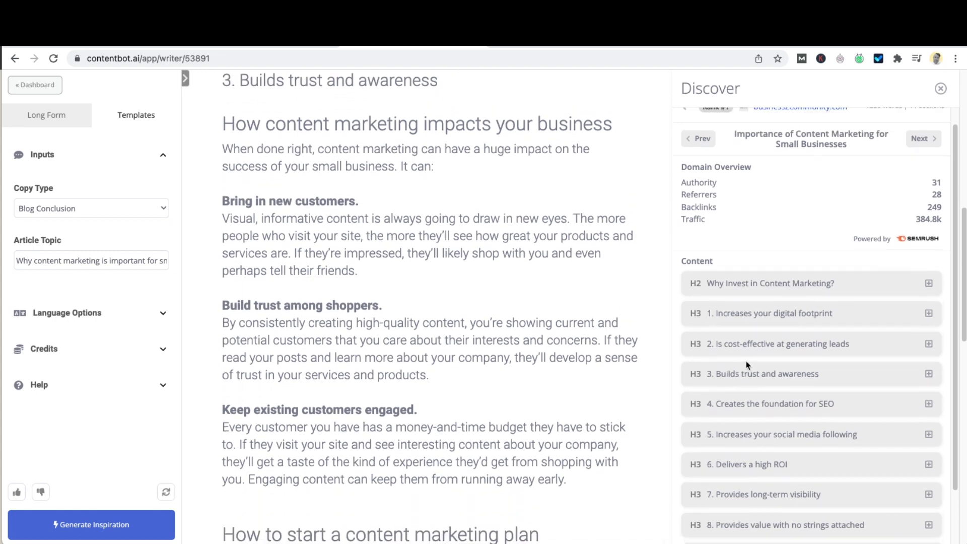
{"action": "scroll", "coordinate": [747, 365], "scroll_direction": "up", "scroll_amount": 2}
{"action": "left_click", "coordinate": [751, 363]}
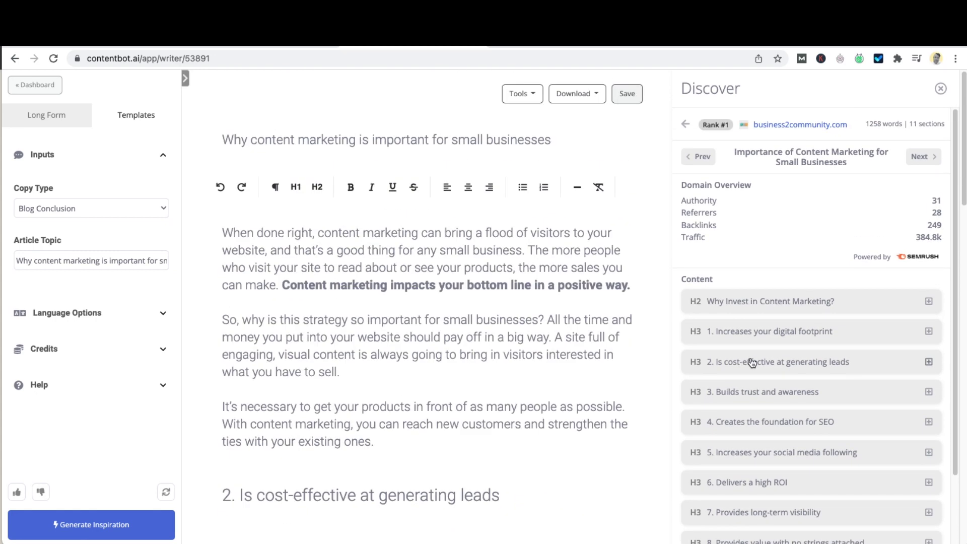
Insert the People-also-ask question 'How will marketing benefit small businesses?' and its answer below heading 3
{"action": "left_click", "coordinate": [686, 124]}
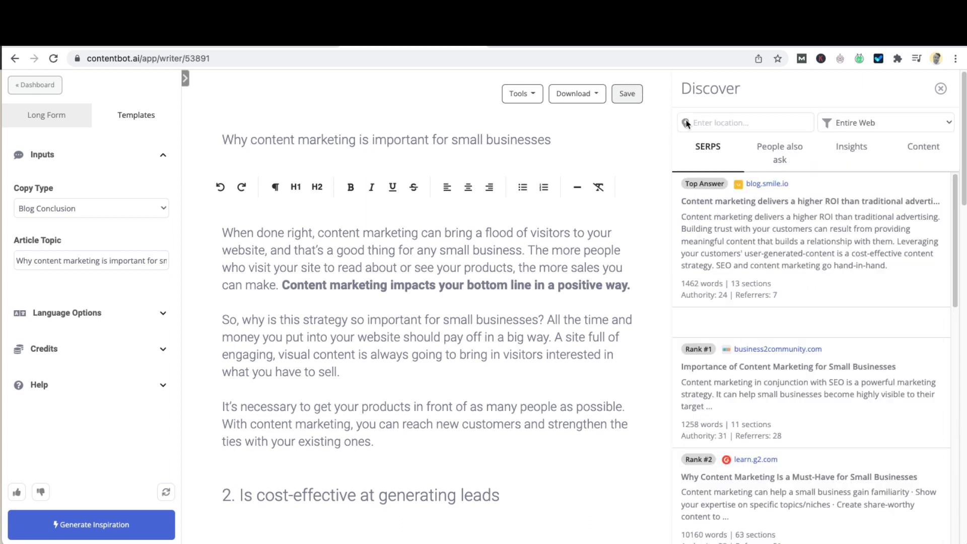
{"action": "left_click", "coordinate": [783, 154]}
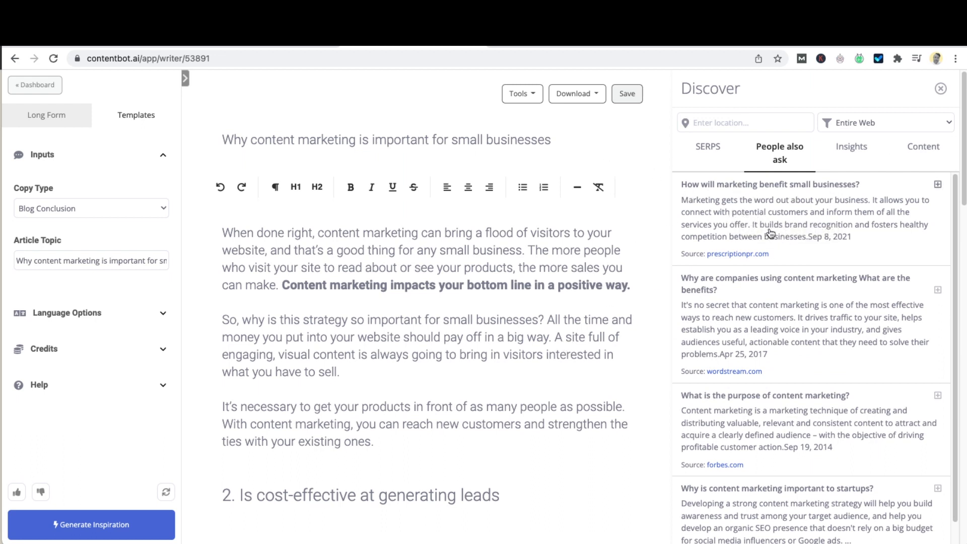
{"action": "scroll", "coordinate": [633, 314], "scroll_direction": "down", "scroll_amount": 7}
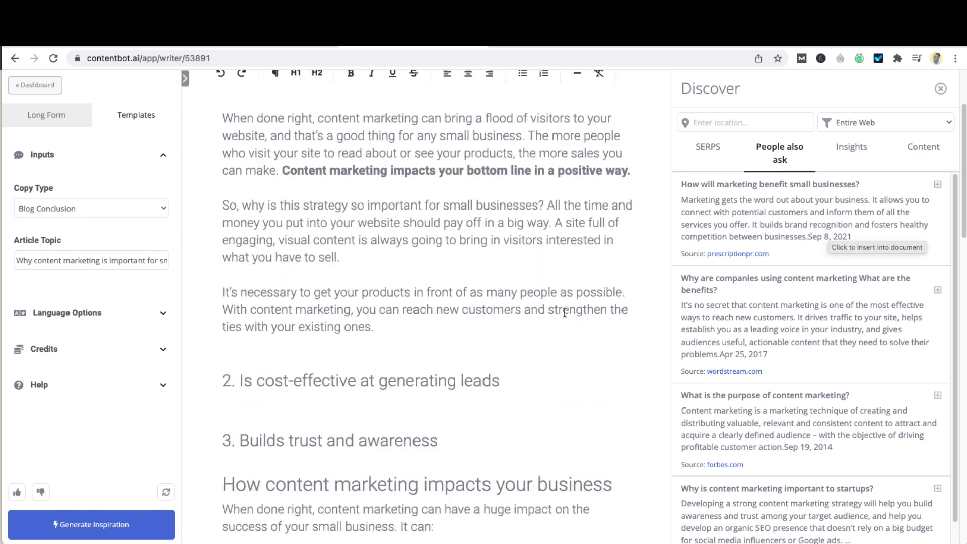
{"action": "key", "text": "Return"}
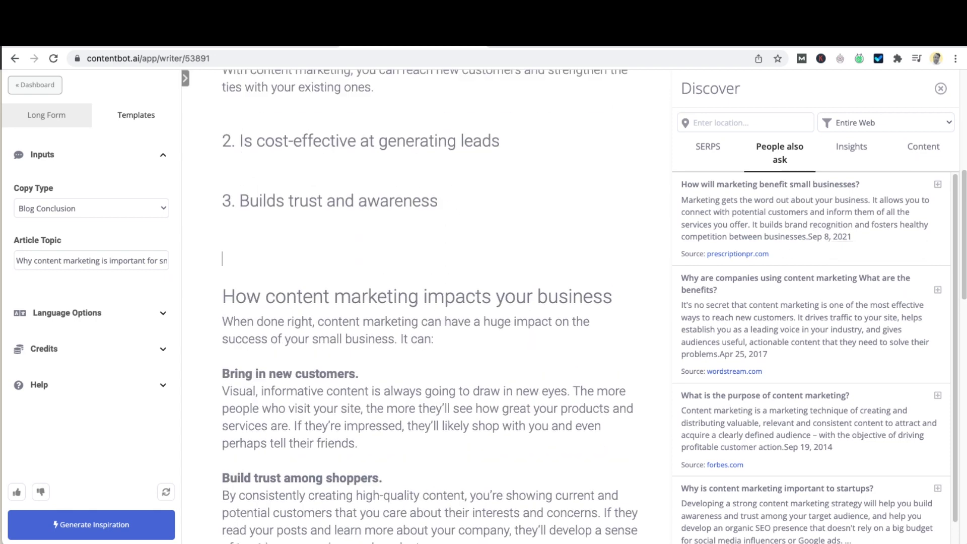
{"action": "left_click", "coordinate": [939, 185]}
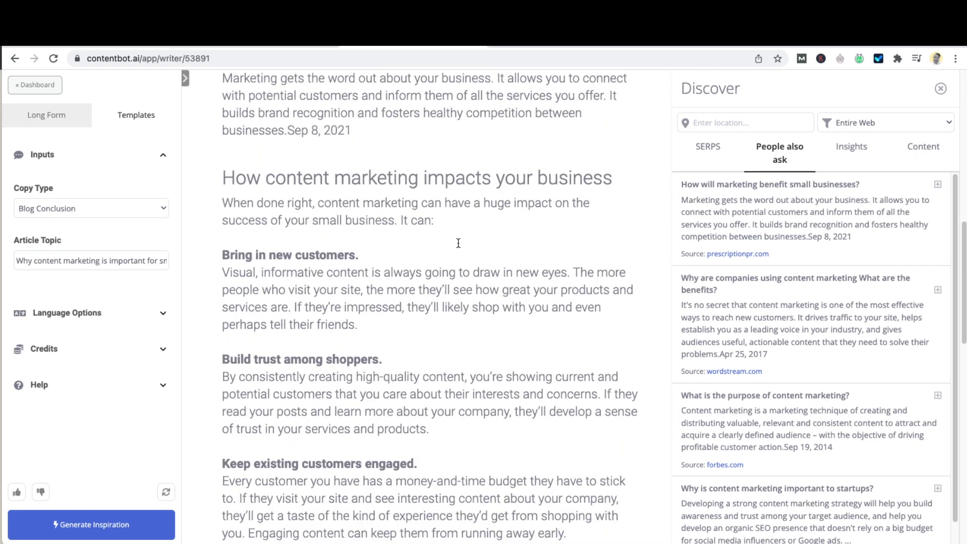
Delete the Sep 8, 2021 date and rewrite the answer in a Professional tone
{"action": "scroll", "coordinate": [402, 198], "scroll_direction": "up", "scroll_amount": 3}
{"action": "left_click", "coordinate": [288, 291], "text": "shift"}
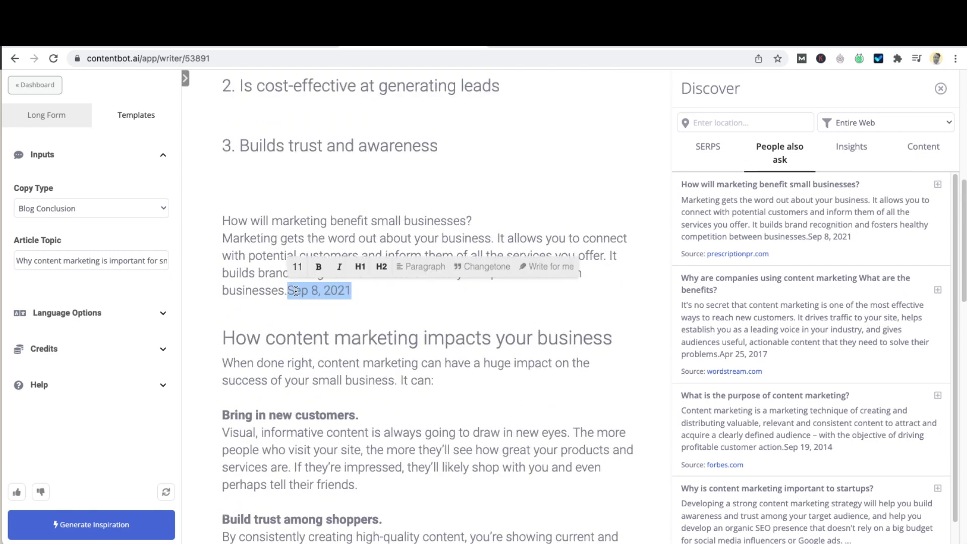
{"action": "key", "text": "BackSpace"}
{"action": "left_click", "coordinate": [226, 235], "text": "shift"}
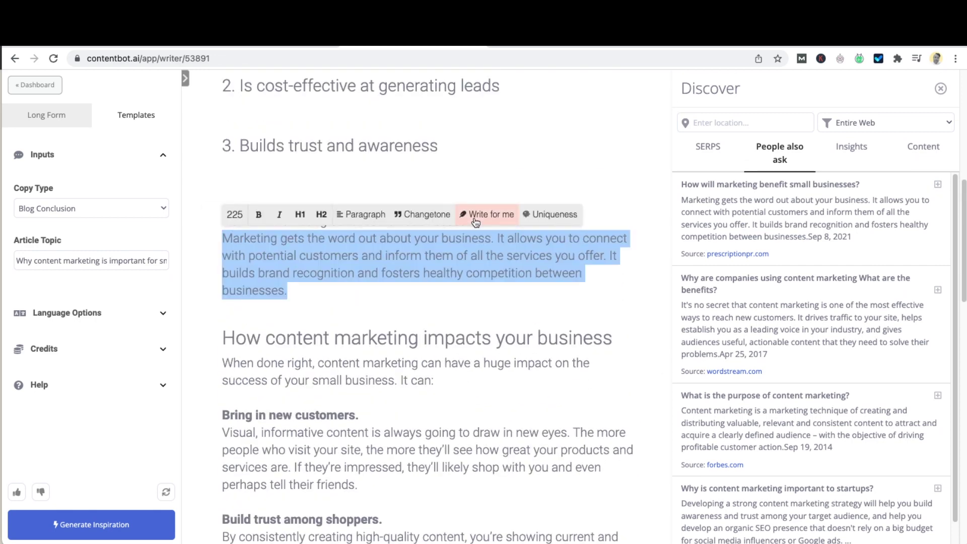
{"action": "left_click", "coordinate": [417, 218]}
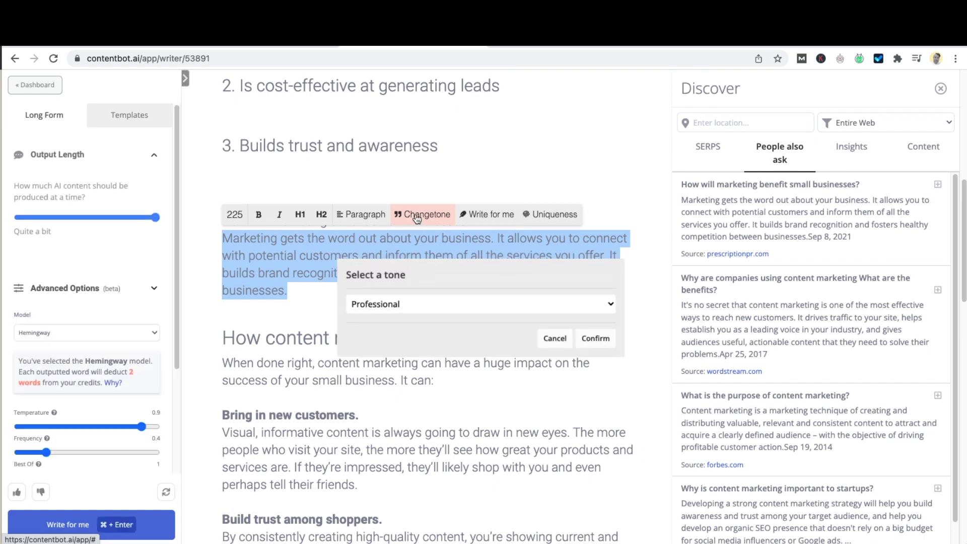
{"action": "left_click", "coordinate": [595, 337]}
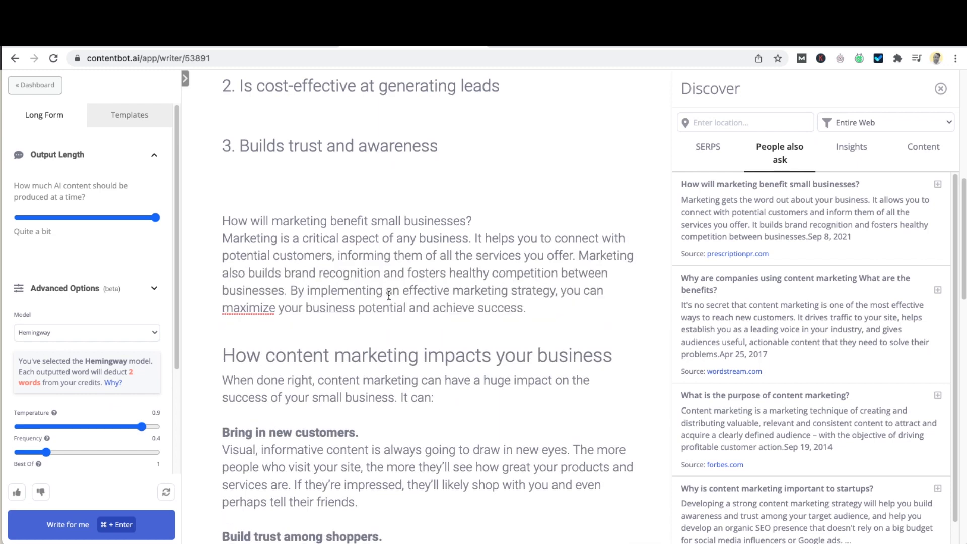
{"action": "left_click", "coordinate": [865, 149]}
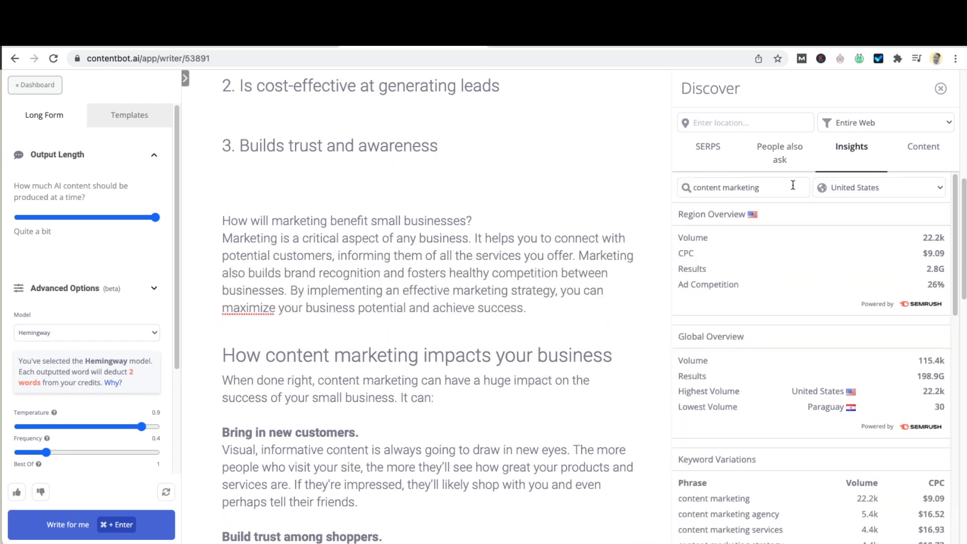
Change the Insights keyword to 'content marketing small business'
{"action": "left_click_drag", "start_coordinate": [772, 187], "coordinate": [694, 187]}
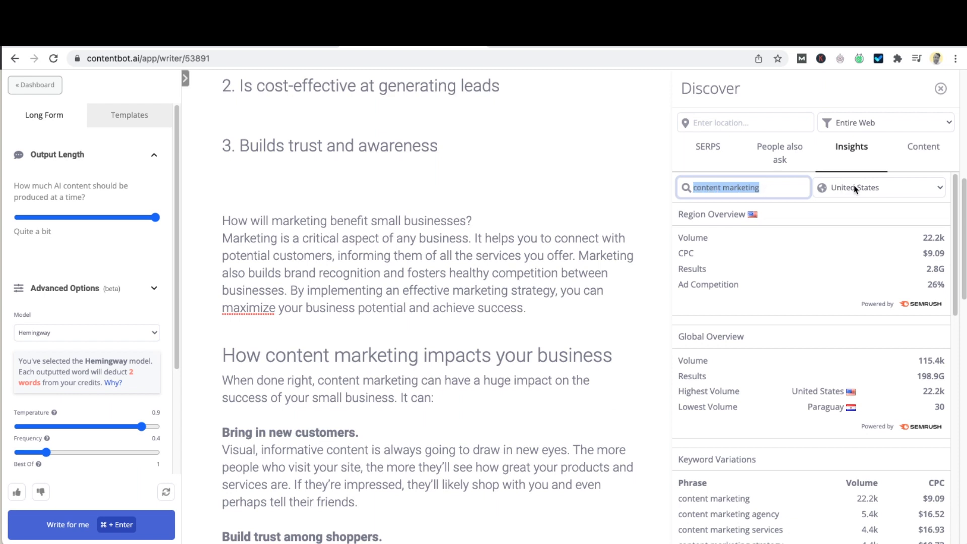
{"action": "left_click", "coordinate": [772, 192]}
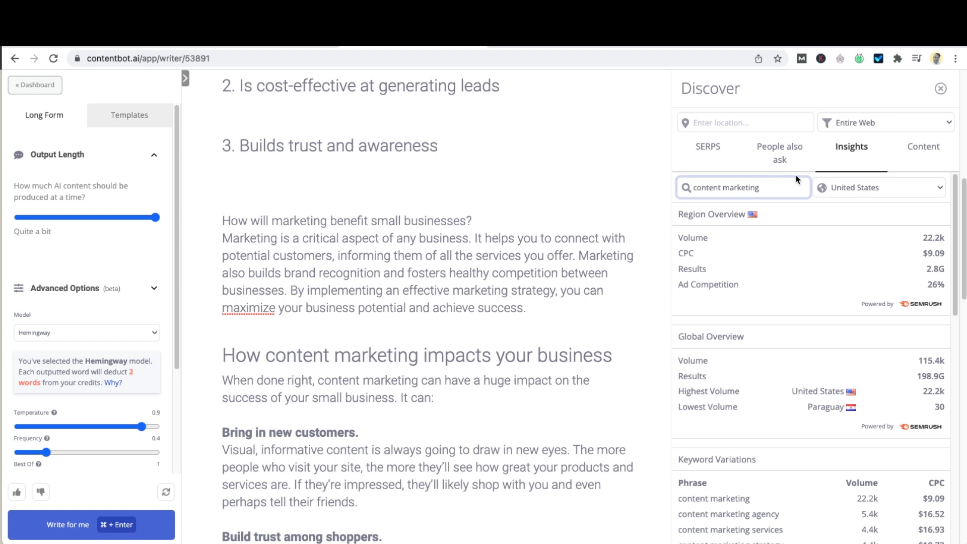
{"action": "type", "text": "small business"}
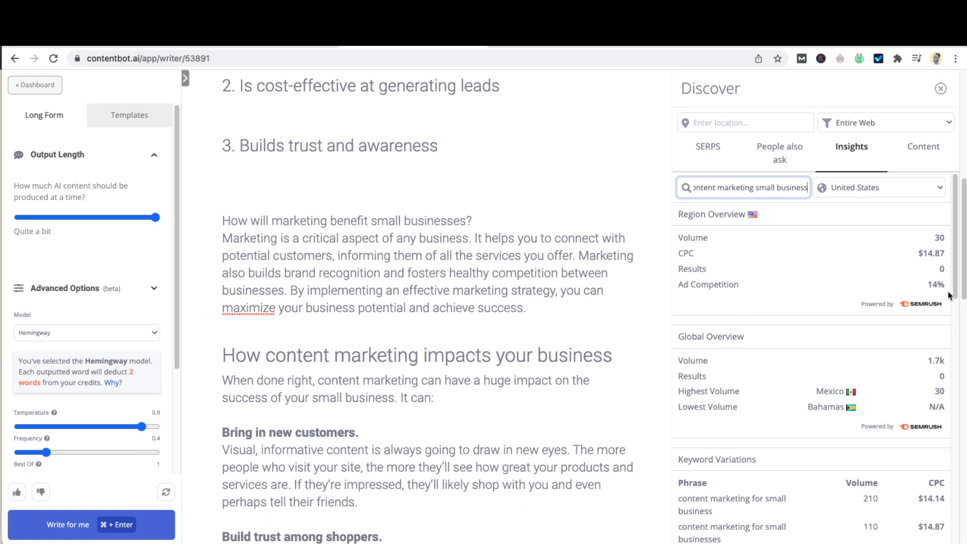
Review the keyword variations, phrase questions and related searches for 'content marketing small business'
{"action": "scroll", "coordinate": [788, 385], "scroll_direction": "down", "scroll_amount": 1}
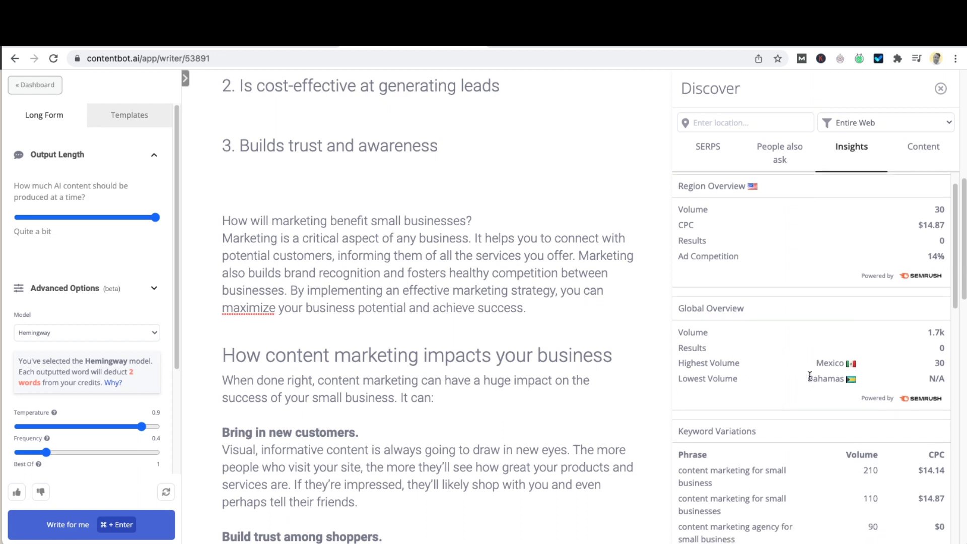
{"action": "scroll", "coordinate": [810, 378], "scroll_direction": "down", "scroll_amount": 4}
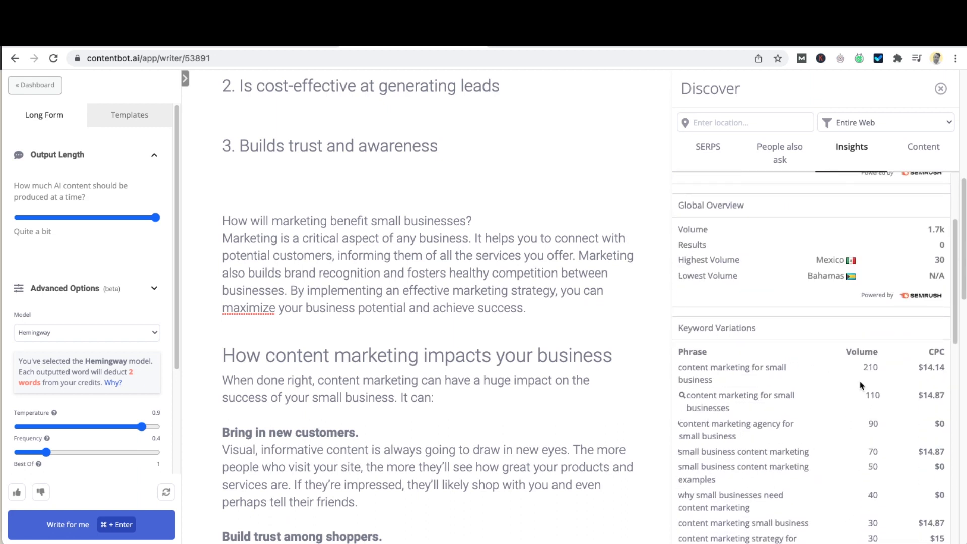
{"action": "scroll", "coordinate": [778, 403], "scroll_direction": "down", "scroll_amount": 2}
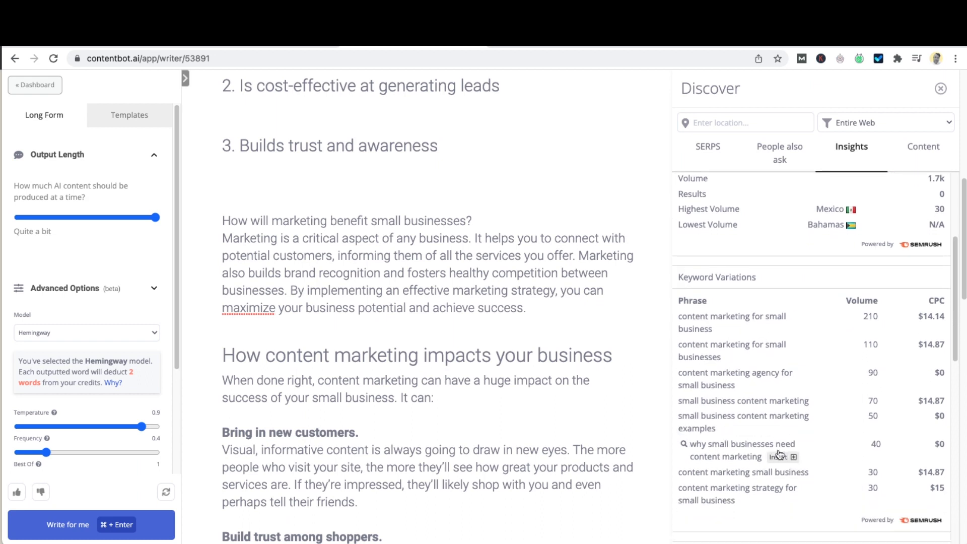
{"action": "scroll", "coordinate": [779, 454], "scroll_direction": "down", "scroll_amount": 9}
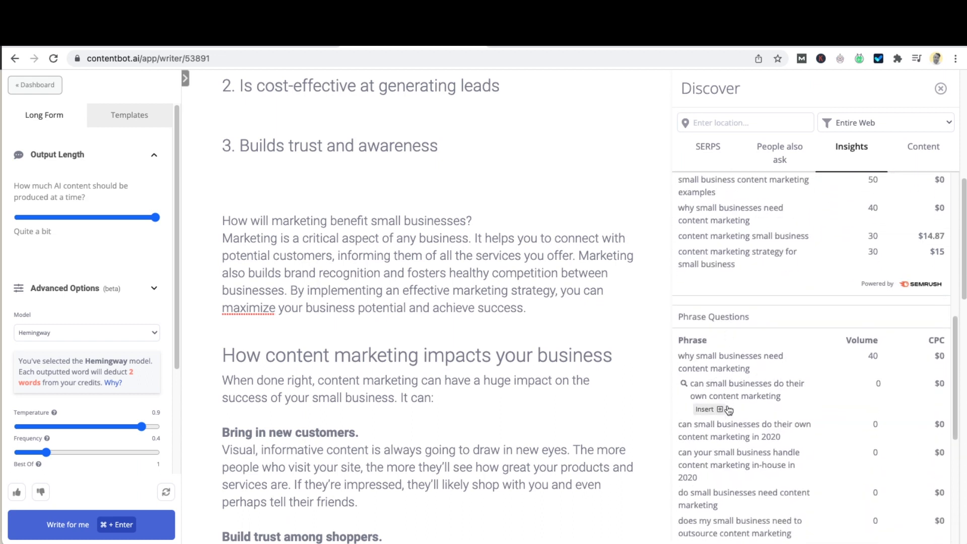
{"action": "mouse_move", "coordinate": [738, 452]}
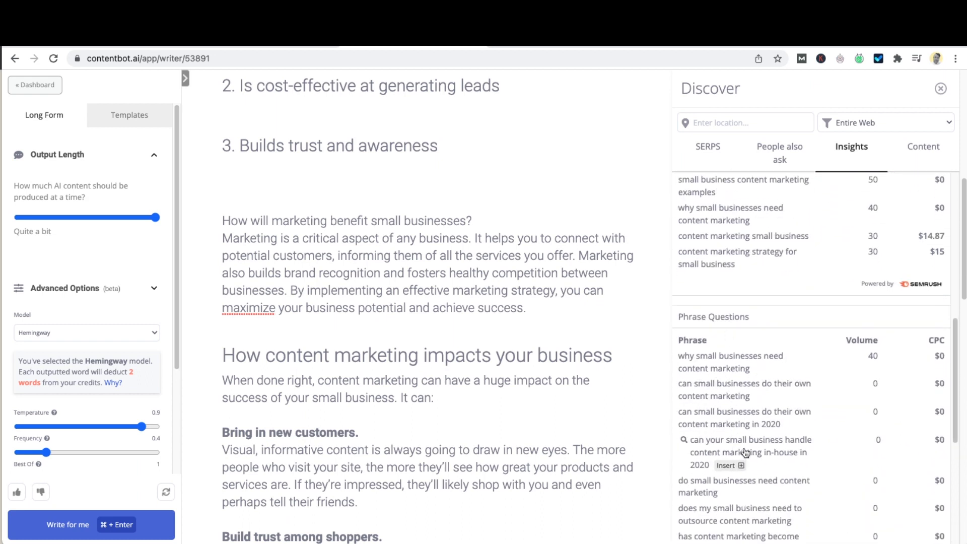
{"action": "scroll", "coordinate": [745, 452], "scroll_direction": "down", "scroll_amount": 11}
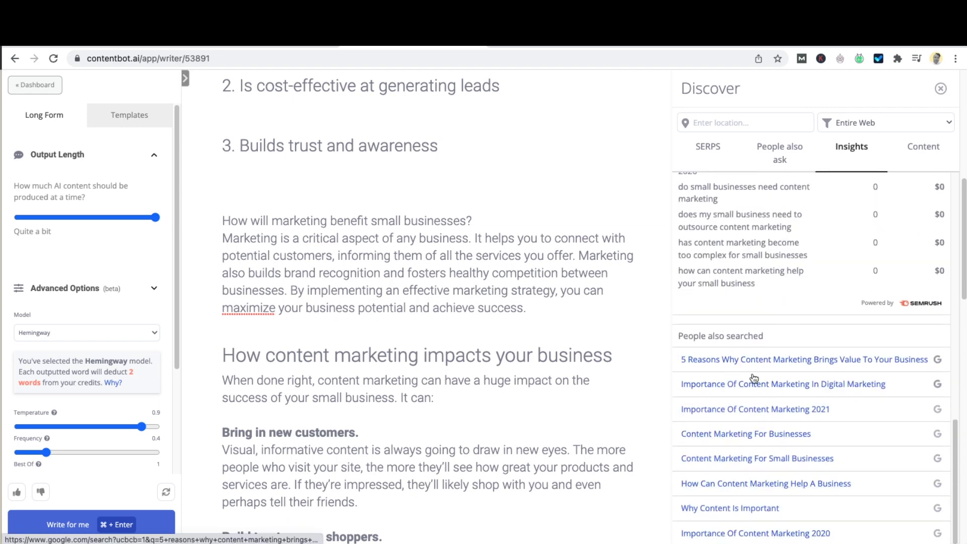
{"action": "scroll", "coordinate": [870, 196], "scroll_direction": "up", "scroll_amount": 20}
{"action": "left_click", "coordinate": [902, 147]}
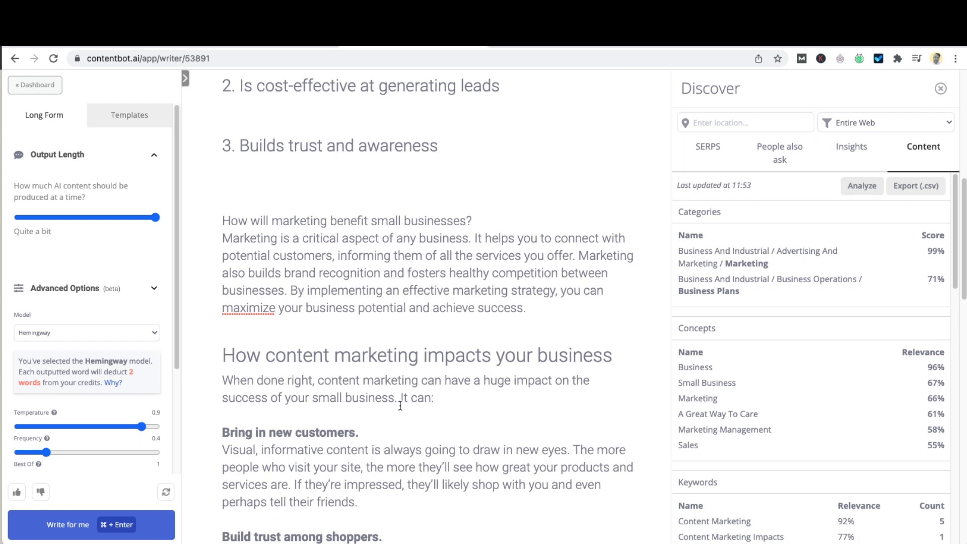
Review the draft's categories (Marketing 99%), concepts and keywords (Content Marketing 92%, 5 occurrences)
{"action": "mouse_move", "coordinate": [714, 255]}
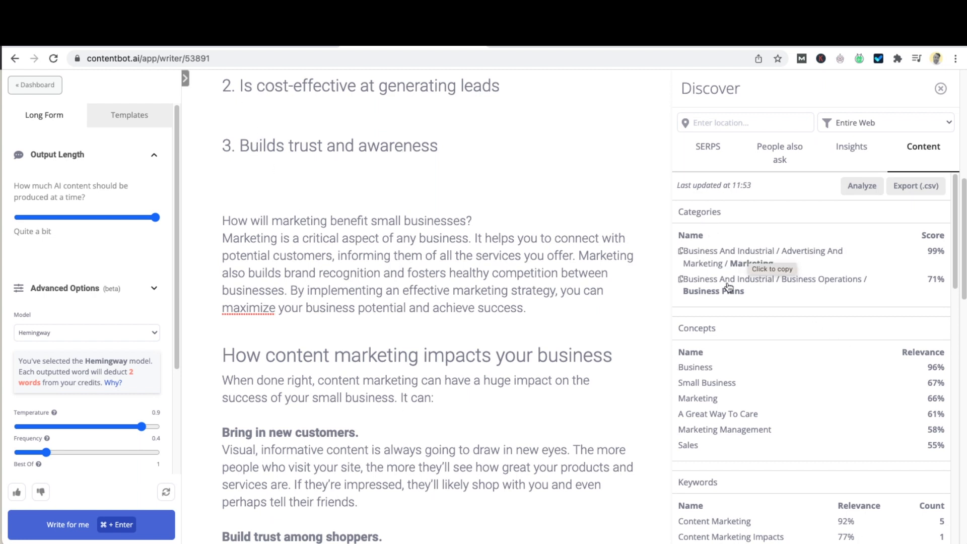
{"action": "scroll", "coordinate": [707, 361], "scroll_direction": "down", "scroll_amount": 3}
{"action": "scroll", "coordinate": [707, 358], "scroll_direction": "down", "scroll_amount": 10}
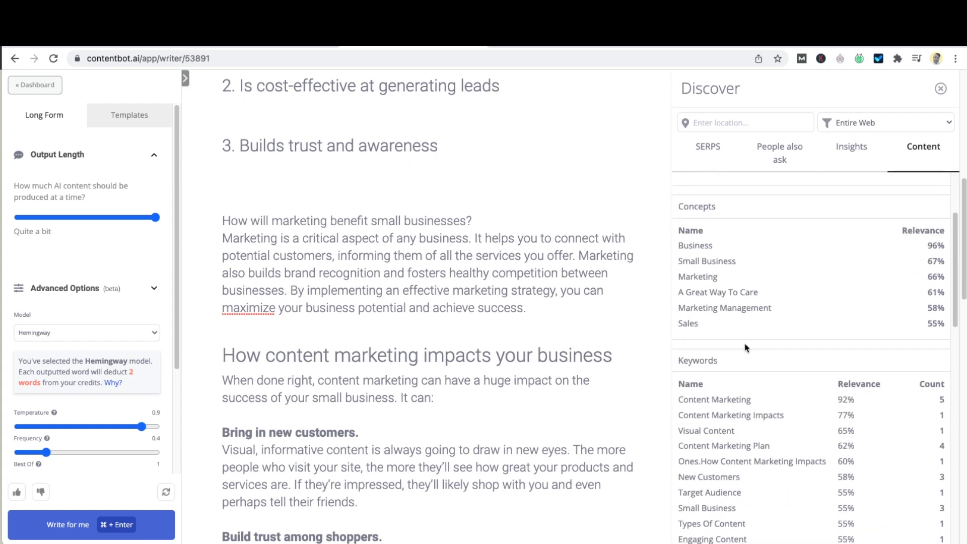
{"action": "scroll", "coordinate": [753, 414], "scroll_direction": "down", "scroll_amount": 8}
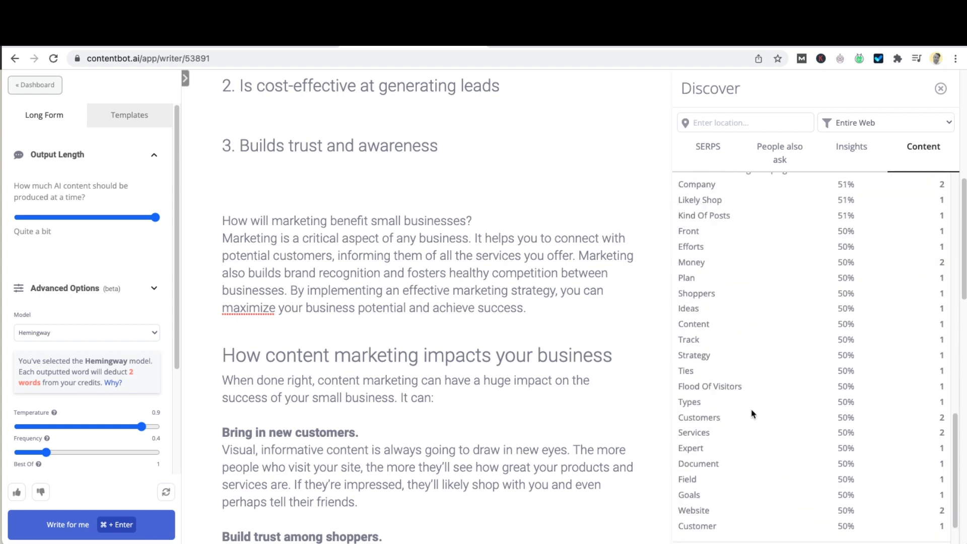
{"action": "scroll", "coordinate": [753, 414], "scroll_direction": "down", "scroll_amount": 6}
{"action": "scroll", "coordinate": [754, 417], "scroll_direction": "up", "scroll_amount": 14}
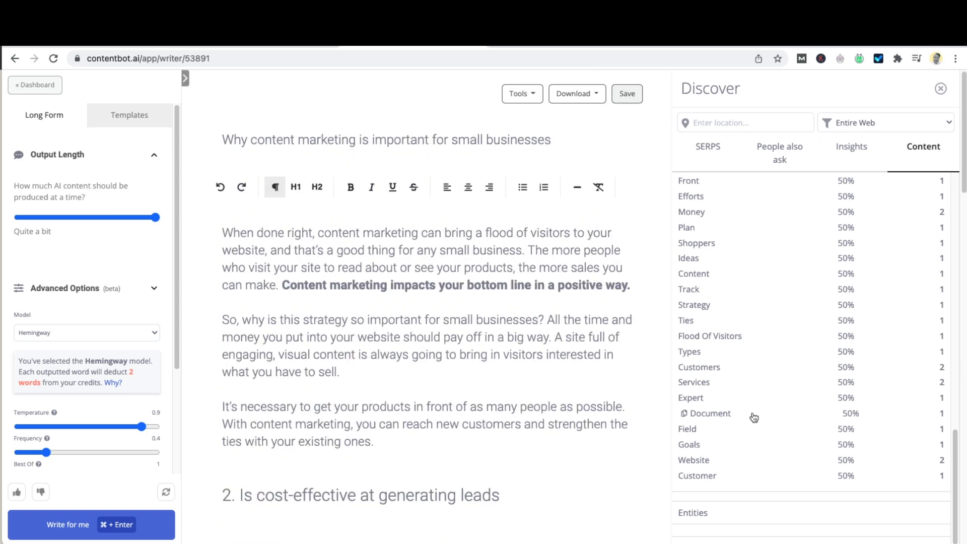
{"action": "scroll", "coordinate": [837, 337], "scroll_direction": "up", "scroll_amount": 15}
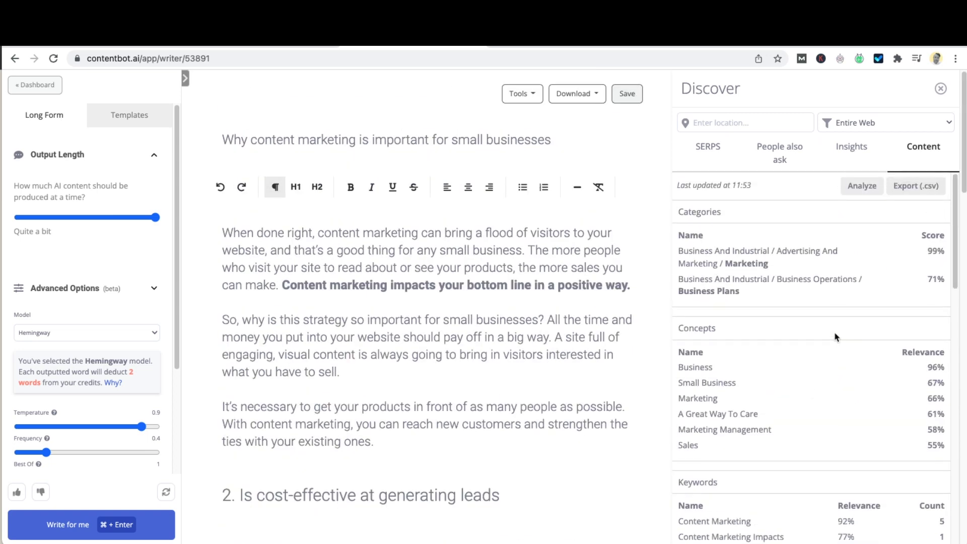